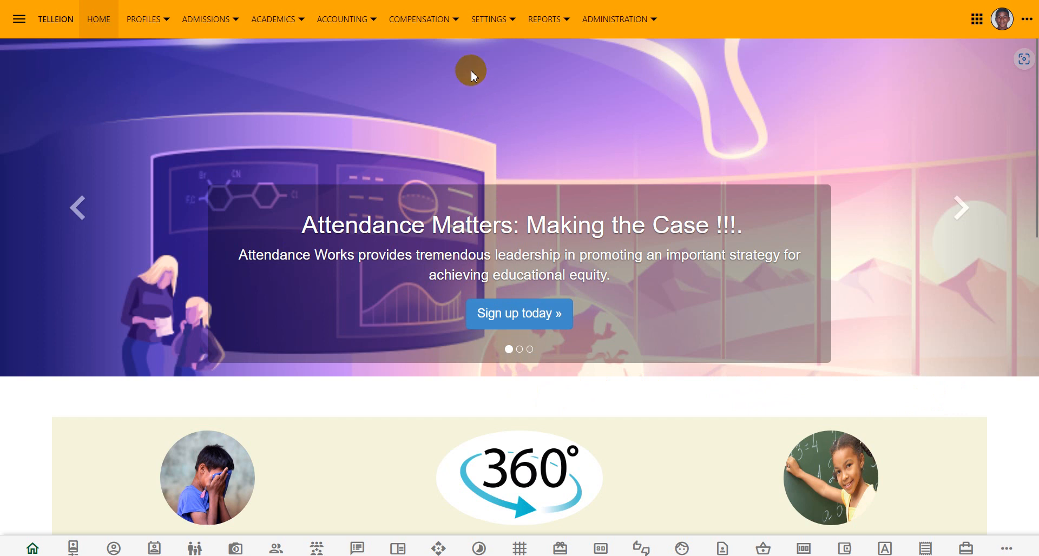
Start a new fee structure record with fee type Tuition Fee, description LP-2023-TM2 and amount 200
{"action": "left_click", "coordinate": [491, 25]}
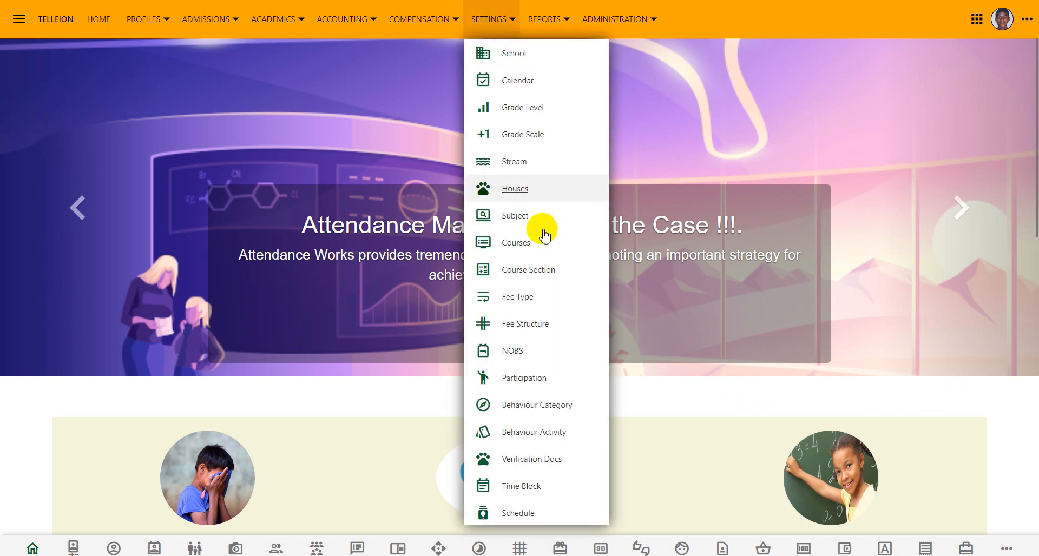
{"action": "left_click", "coordinate": [522, 327]}
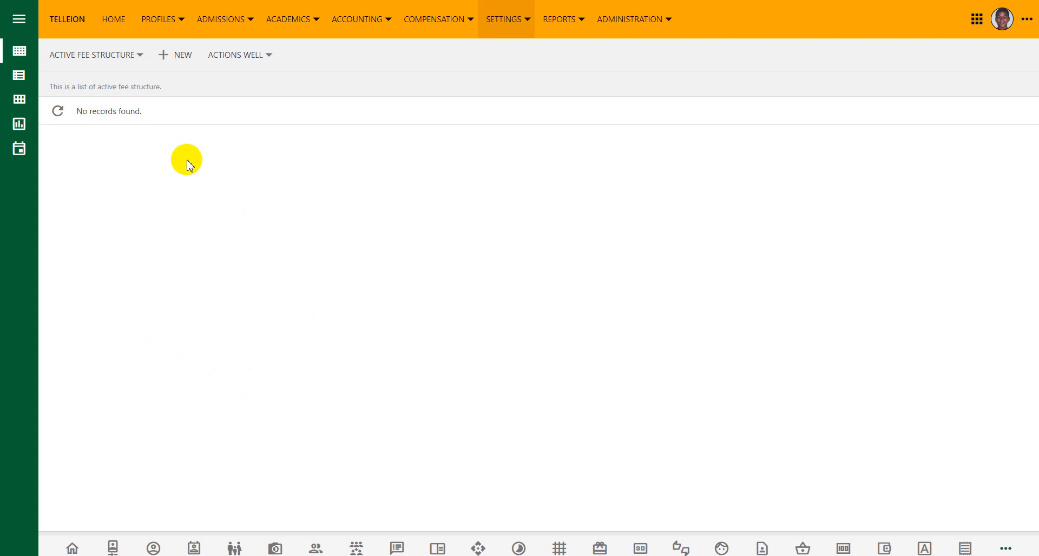
{"action": "left_click", "coordinate": [180, 60]}
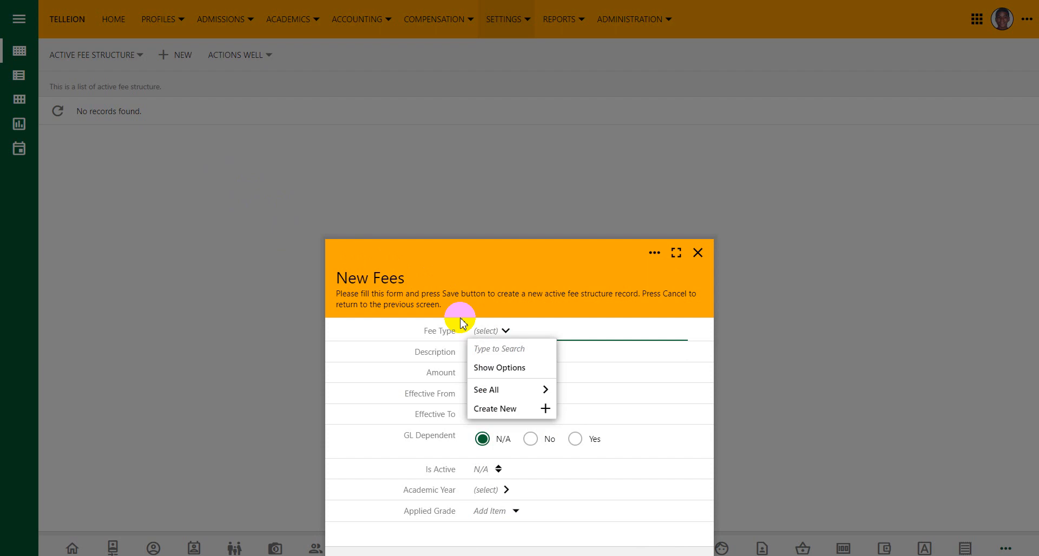
{"action": "left_click", "coordinate": [492, 369]}
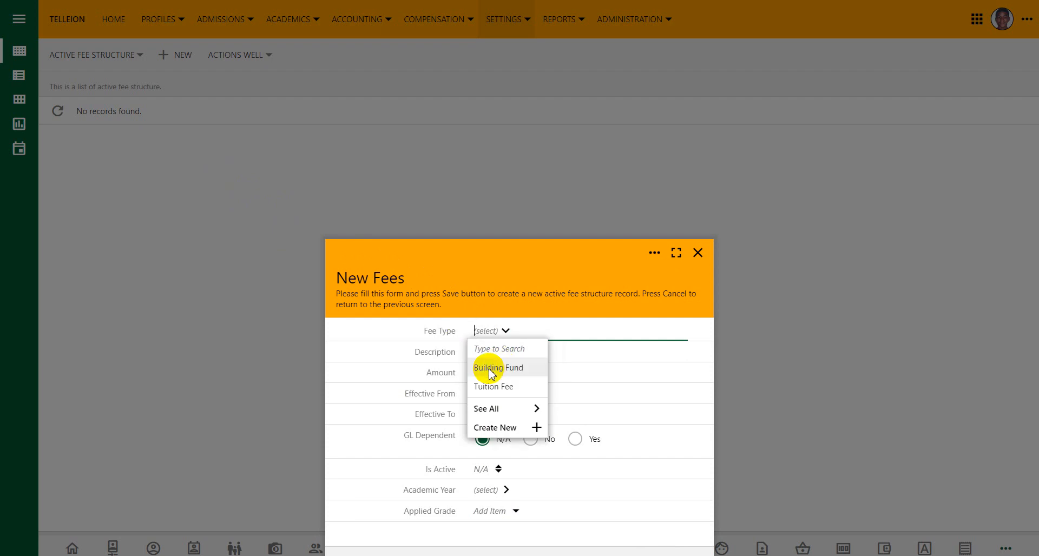
{"action": "left_click", "coordinate": [494, 387]}
{"action": "left_click", "coordinate": [505, 358]}
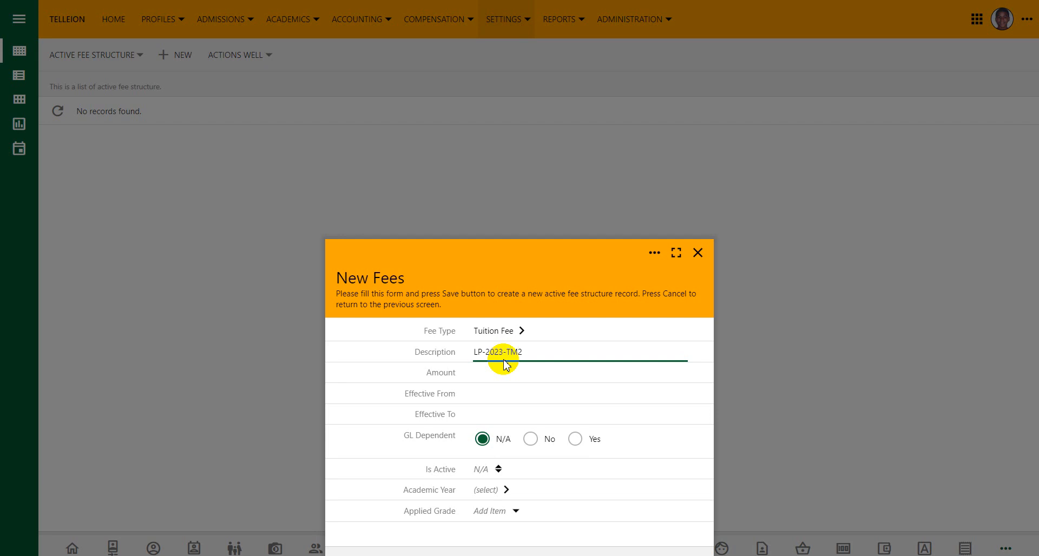
{"action": "left_click", "coordinate": [510, 378]}
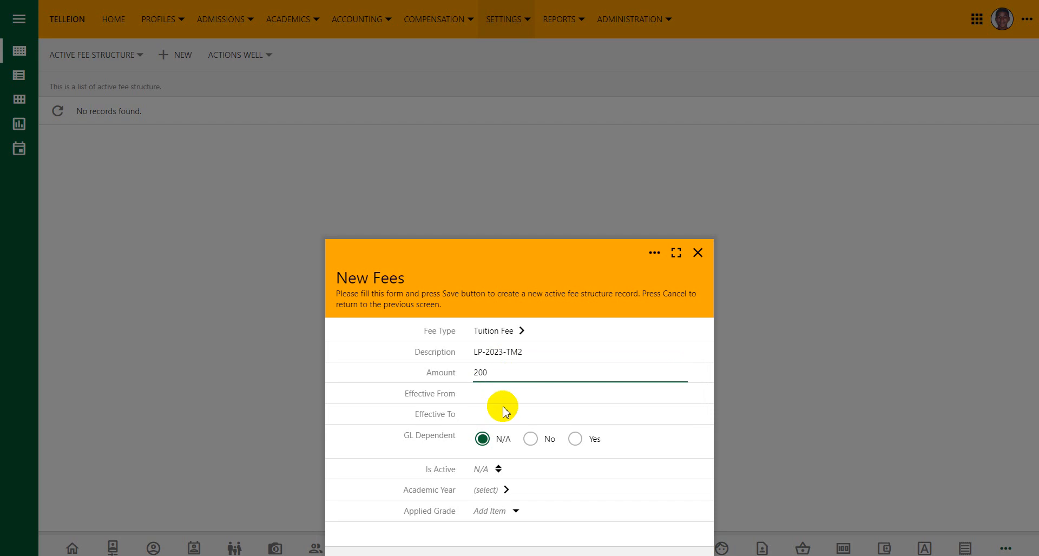
Set the new fee's effective period from 4 April 2023 to 31 July 2023
{"action": "left_click", "coordinate": [506, 396]}
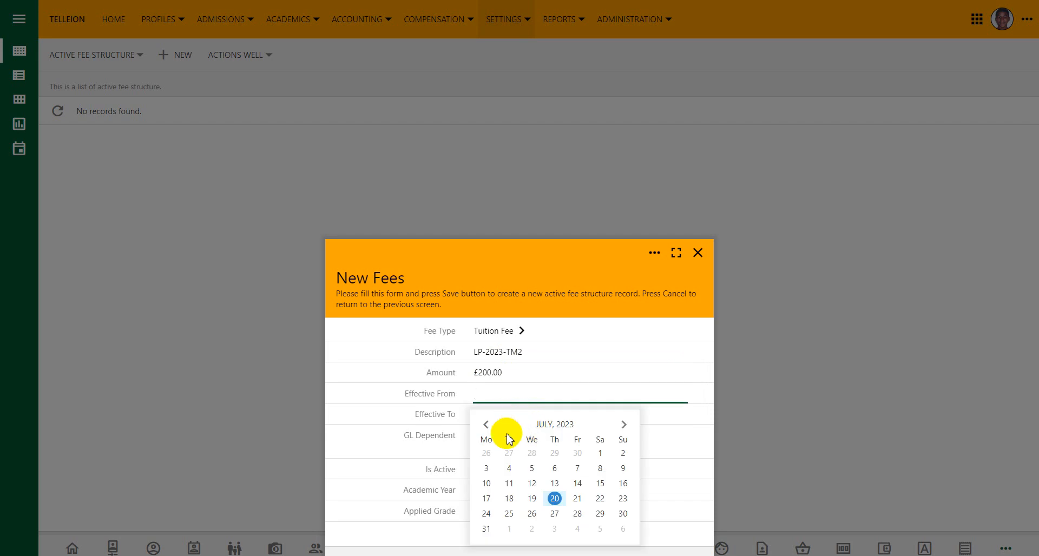
{"action": "left_click", "coordinate": [552, 427]}
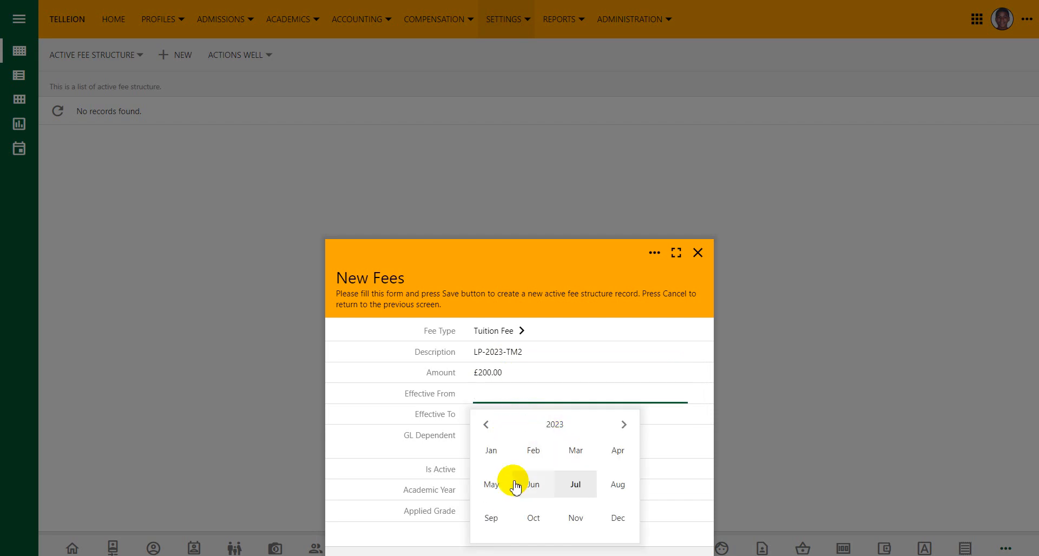
{"action": "left_click", "coordinate": [621, 457]}
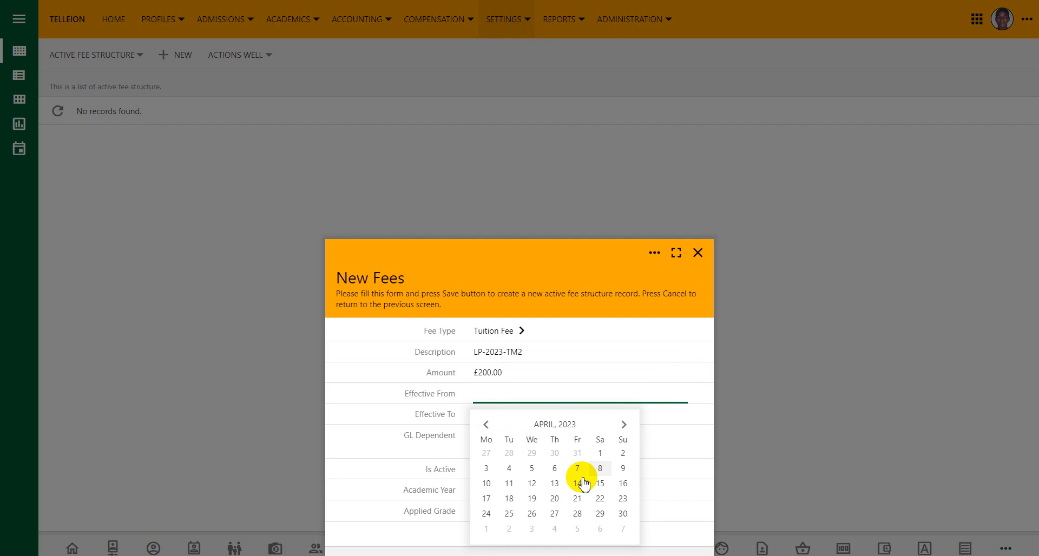
{"action": "left_click", "coordinate": [508, 467]}
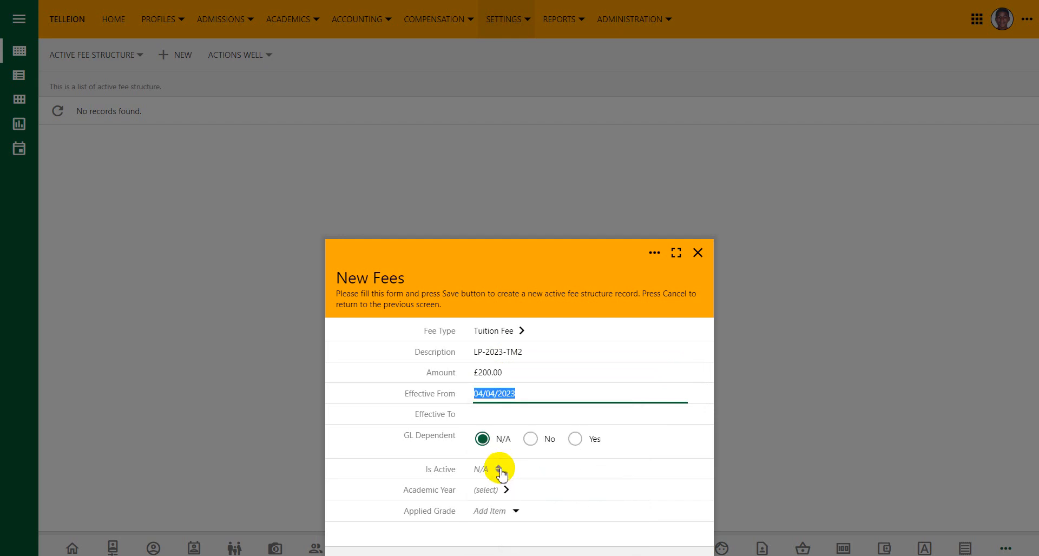
{"action": "left_click", "coordinate": [486, 415]}
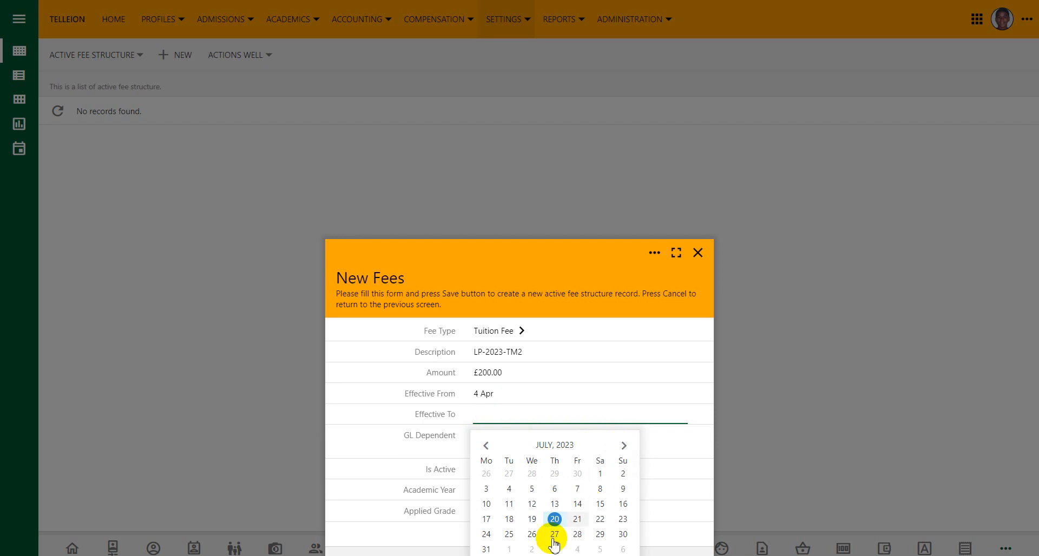
{"action": "left_click", "coordinate": [485, 549]}
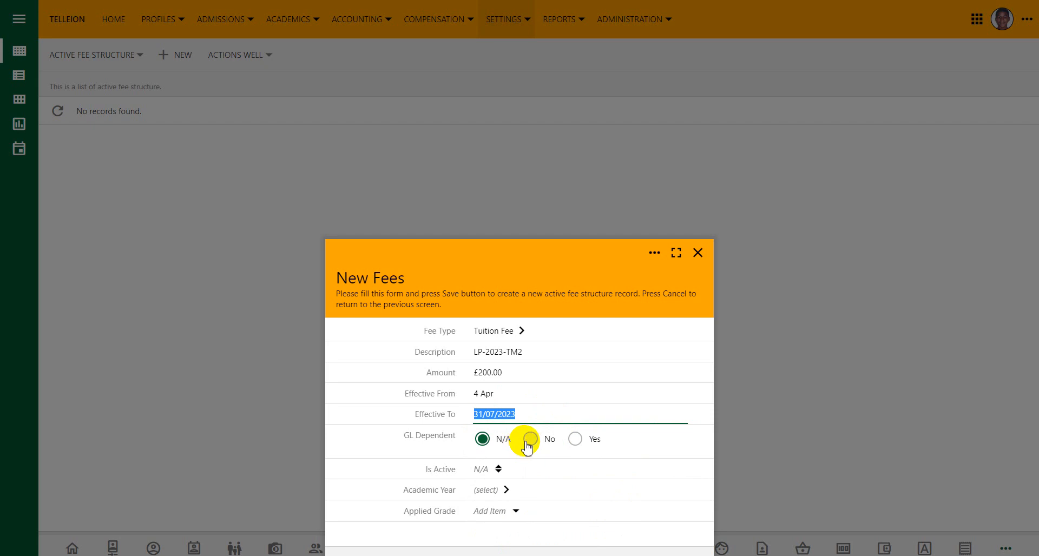
Set both GL Dependent and Is Active to Yes for the fee and assign it to academic year 2023
{"action": "left_click", "coordinate": [577, 440]}
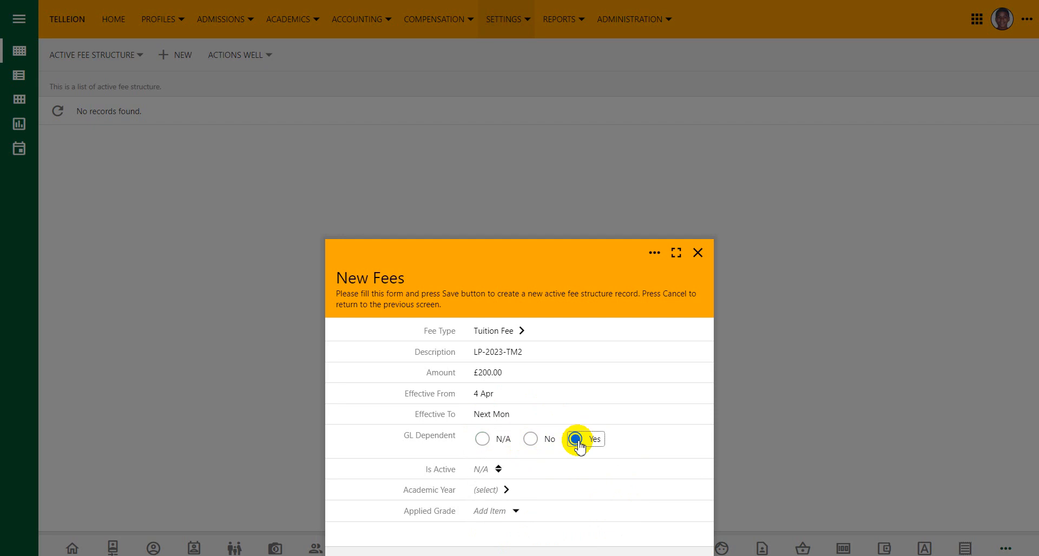
{"action": "left_click", "coordinate": [499, 471]}
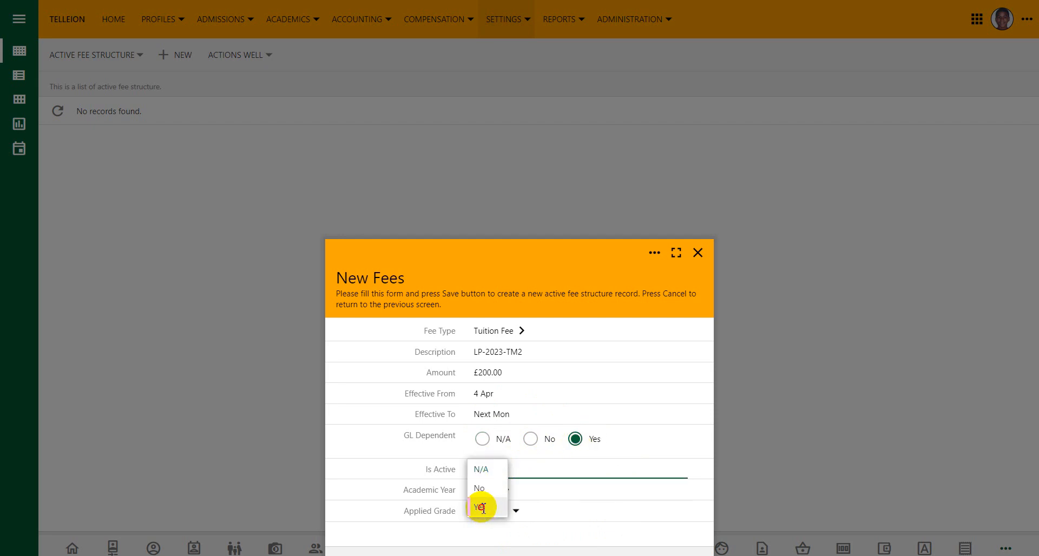
{"action": "left_click", "coordinate": [482, 508]}
{"action": "left_click", "coordinate": [491, 489]}
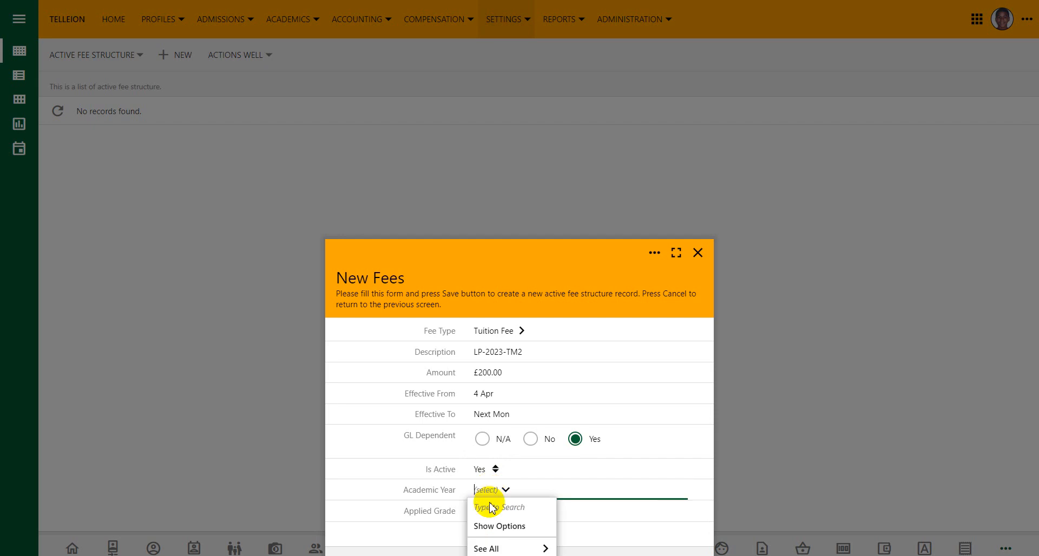
{"action": "left_click", "coordinate": [489, 526]}
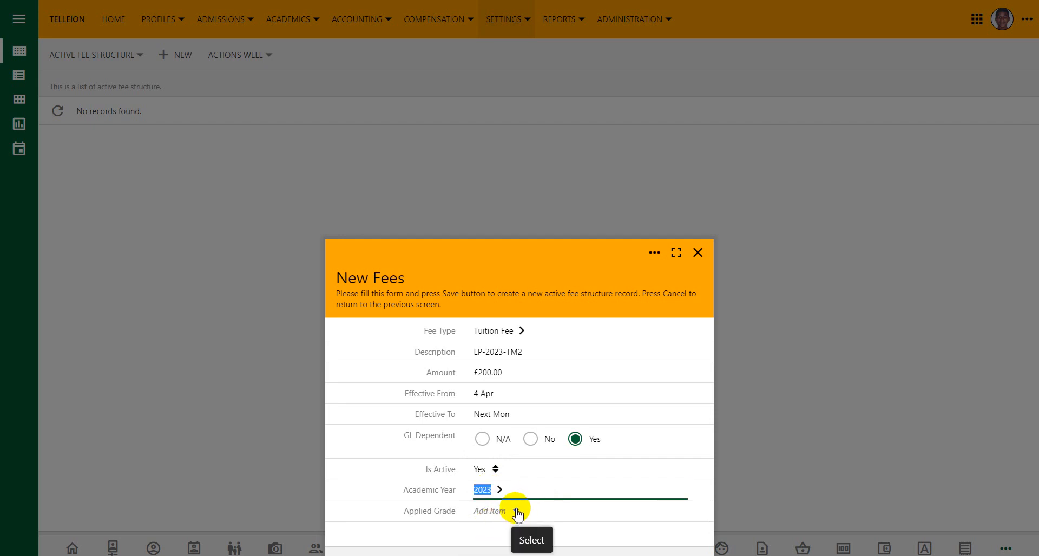
Apply the tuition fee to grade BS1 and save the fee structure record
{"action": "left_click", "coordinate": [516, 511]}
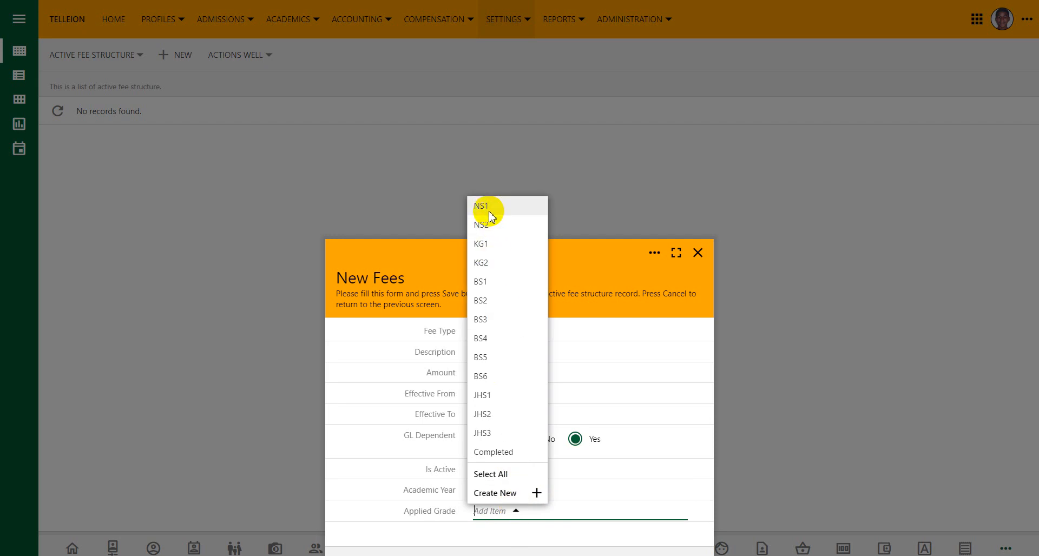
{"action": "left_click", "coordinate": [480, 281]}
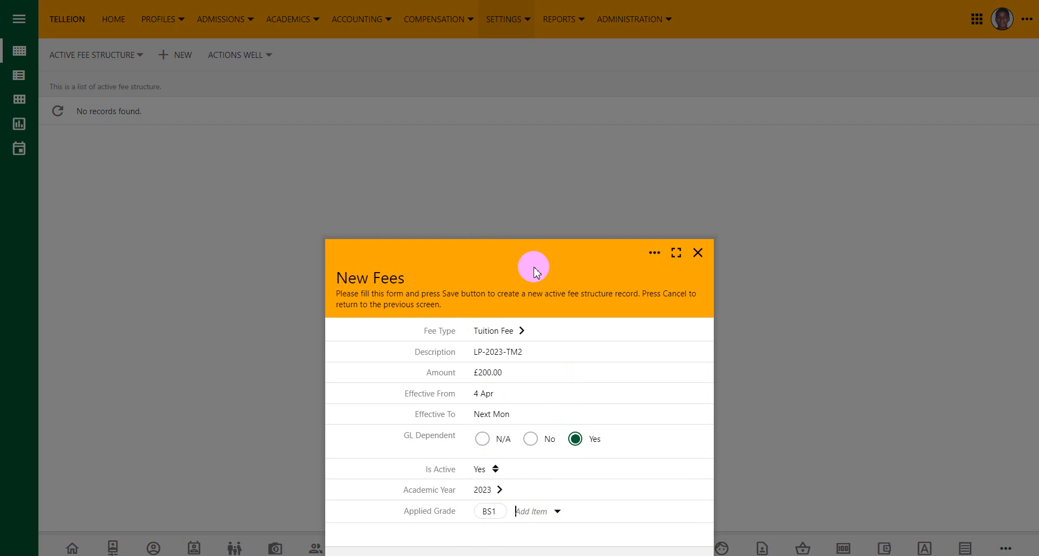
{"action": "left_click_drag", "start_coordinate": [534, 272], "coordinate": [549, 222]}
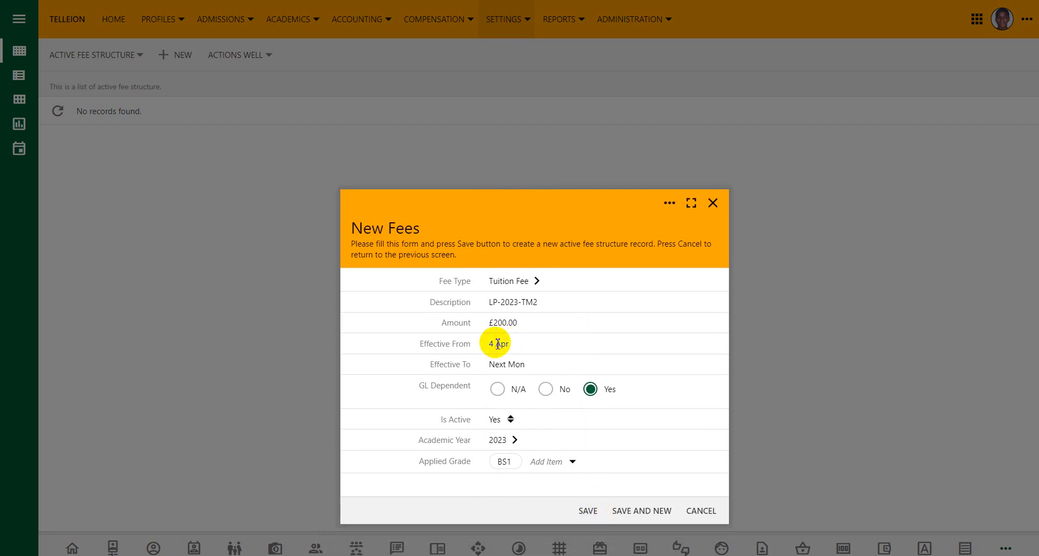
{"action": "left_click", "coordinate": [587, 510]}
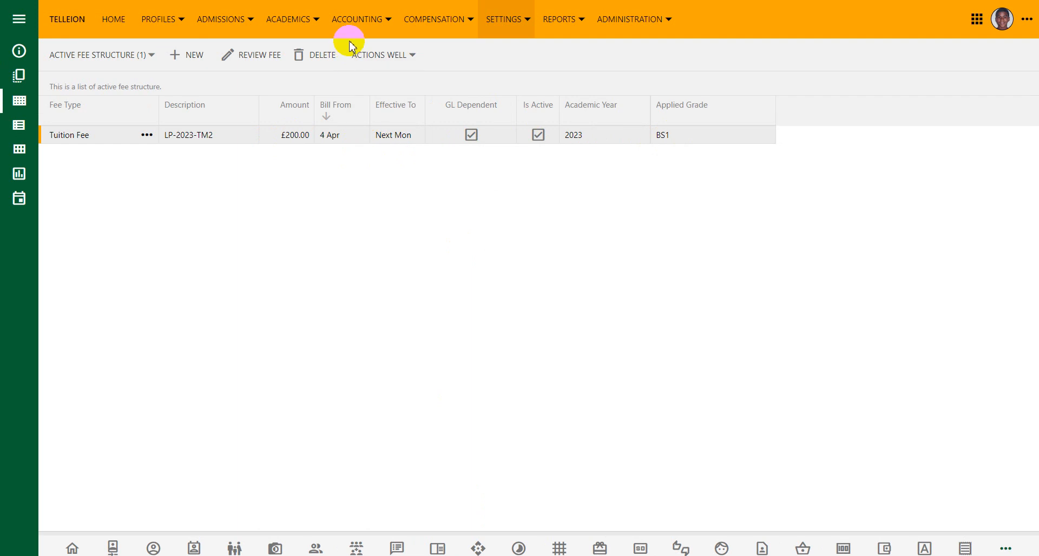
Generate the current student fee bills from Fee Billing with Prepare Current Bill, confirming the action
{"action": "left_click", "coordinate": [379, 25]}
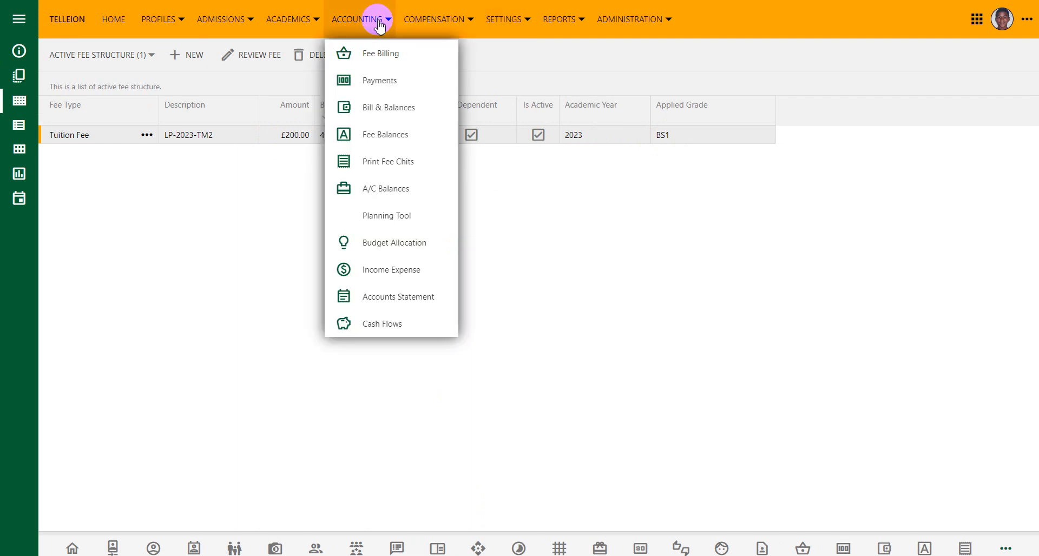
{"action": "left_click", "coordinate": [381, 54]}
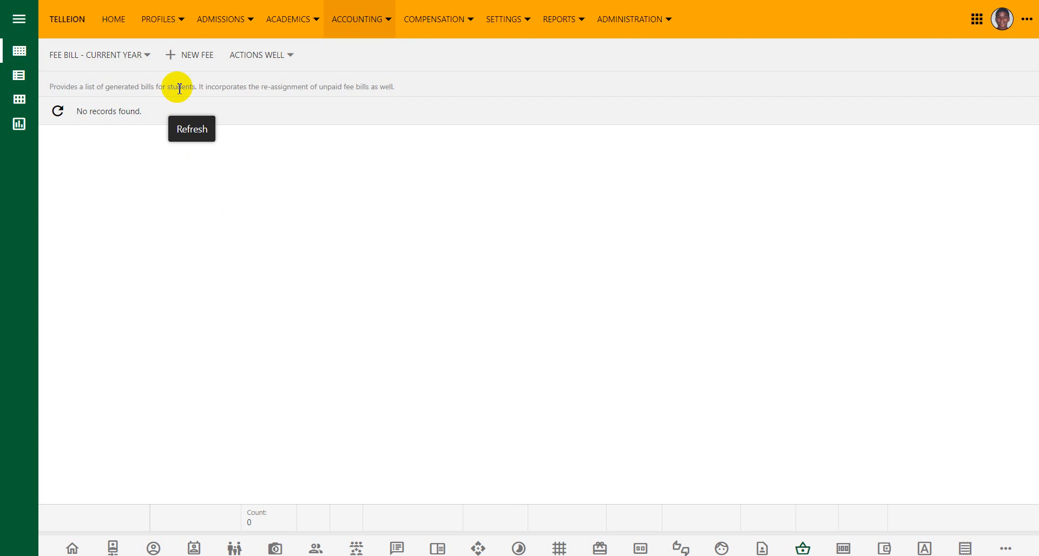
{"action": "left_click", "coordinate": [286, 56]}
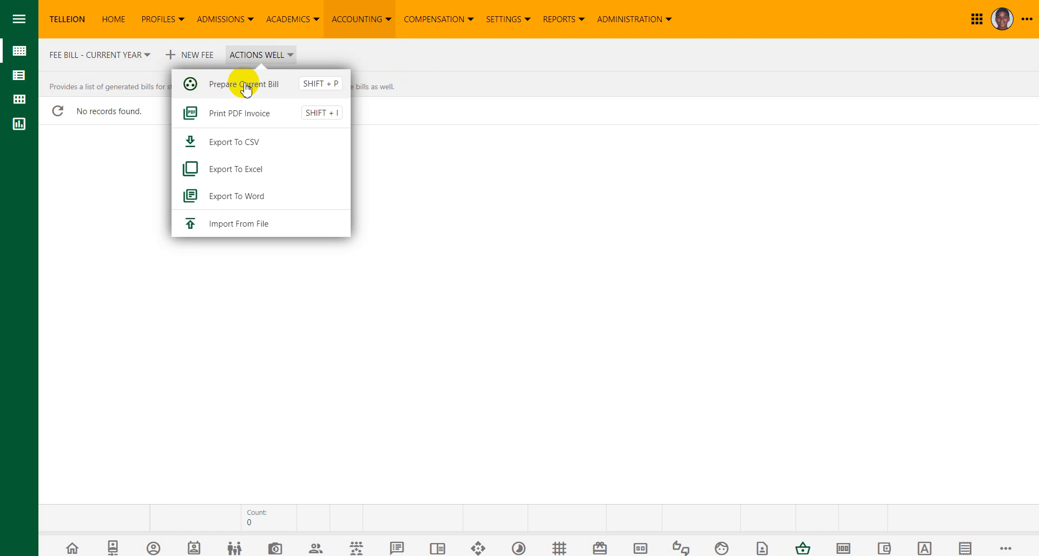
{"action": "left_click", "coordinate": [247, 86]}
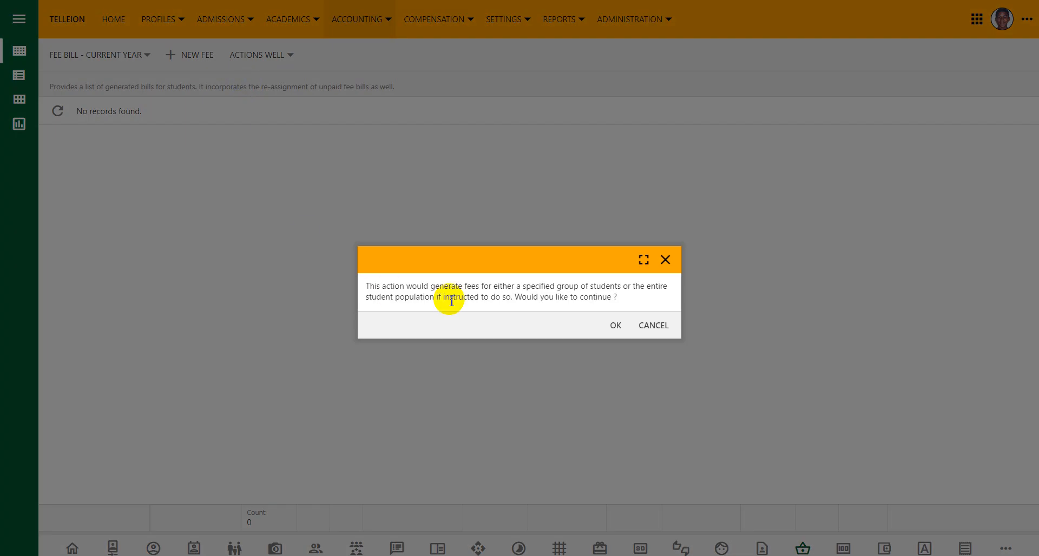
{"action": "left_click", "coordinate": [615, 325]}
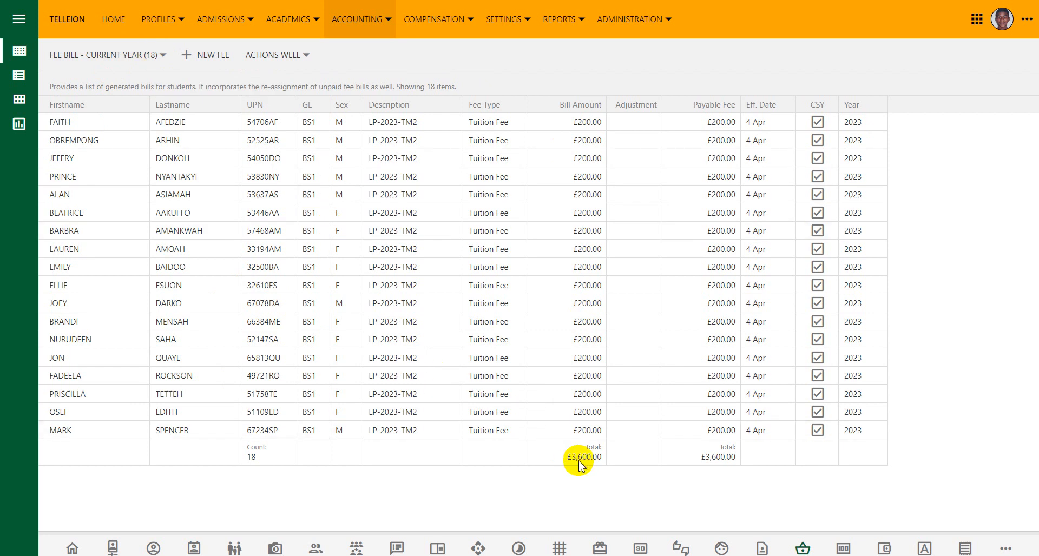
Check the itemised Payments list and examine the students' balances in Bill & Balances
{"action": "mouse_move", "coordinate": [583, 461]}
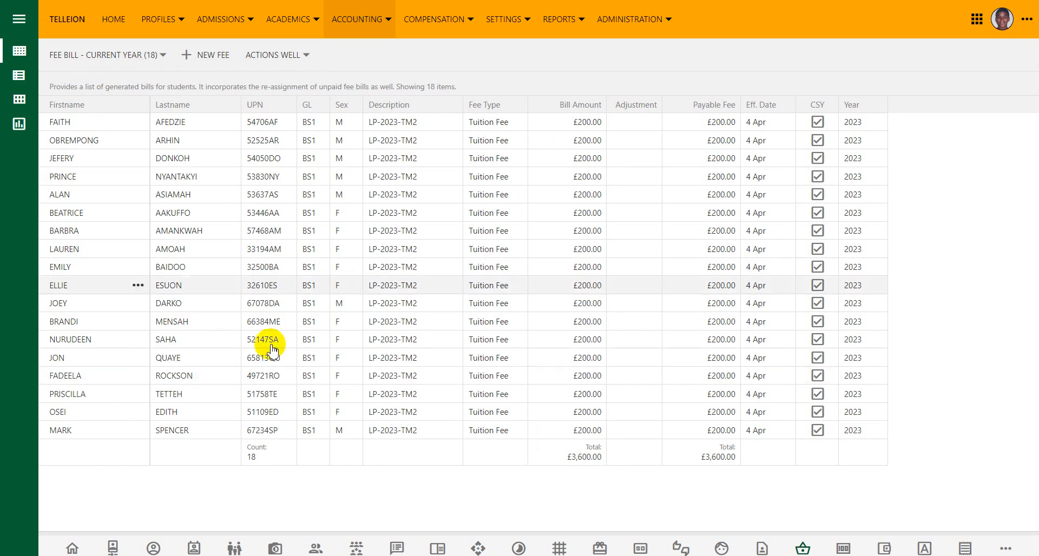
{"action": "left_click", "coordinate": [382, 25]}
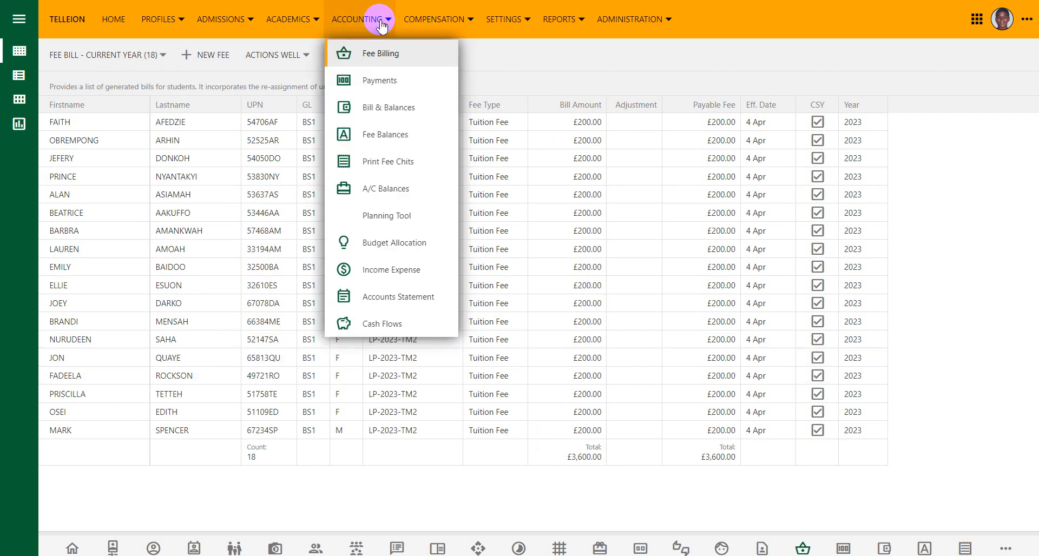
{"action": "left_click", "coordinate": [380, 83]}
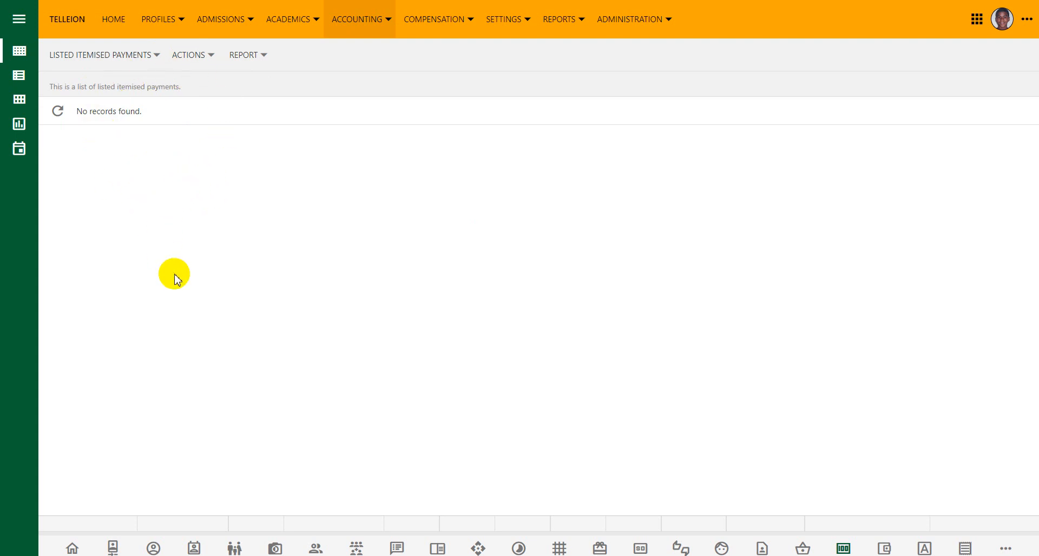
{"action": "left_click", "coordinate": [376, 25]}
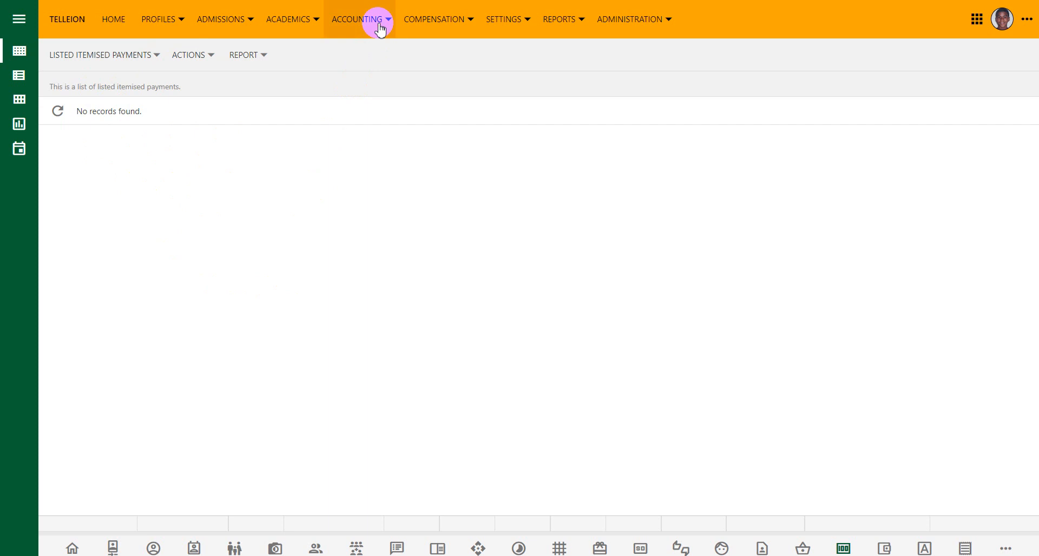
{"action": "left_click", "coordinate": [390, 110]}
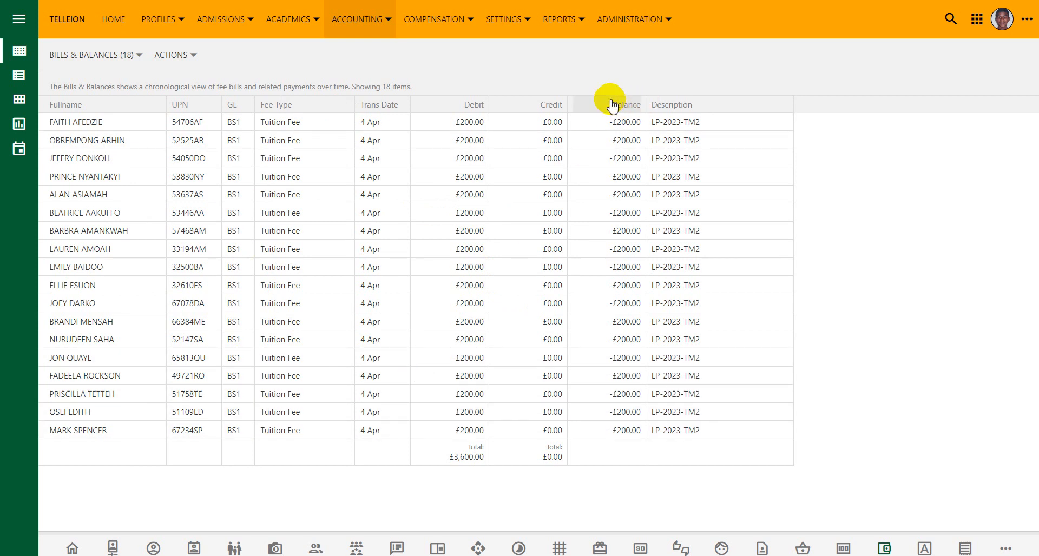
{"action": "left_click", "coordinate": [631, 108]}
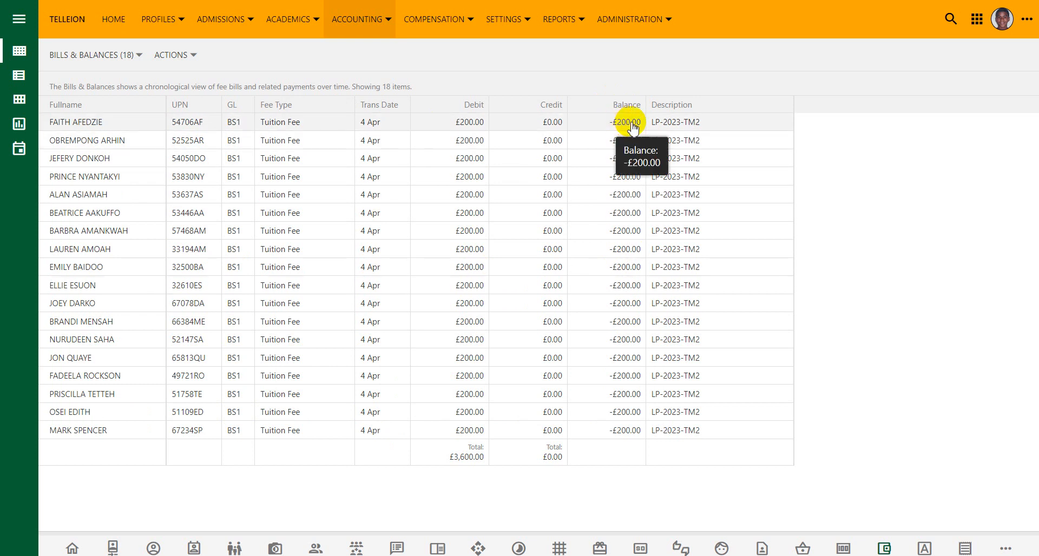
Check the fee collection summaries in Fee Balances and return to the Fee Billing list
{"action": "left_click", "coordinate": [379, 19]}
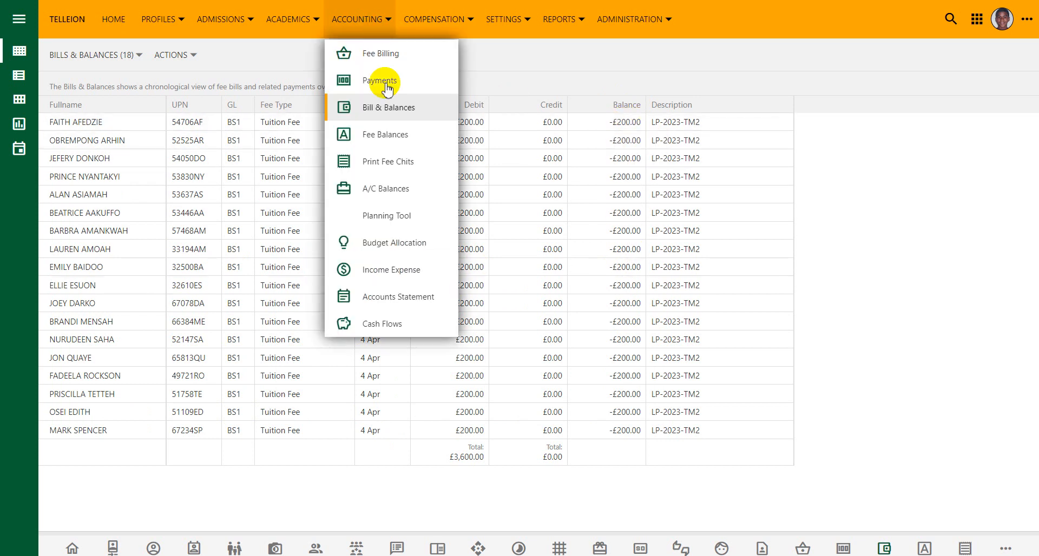
{"action": "left_click", "coordinate": [387, 136]}
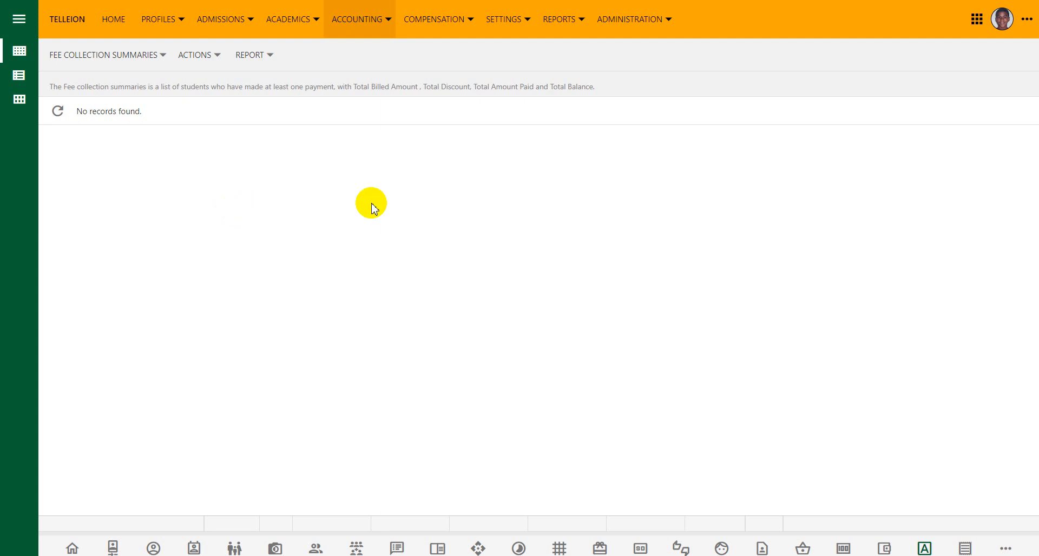
{"action": "left_click", "coordinate": [385, 21]}
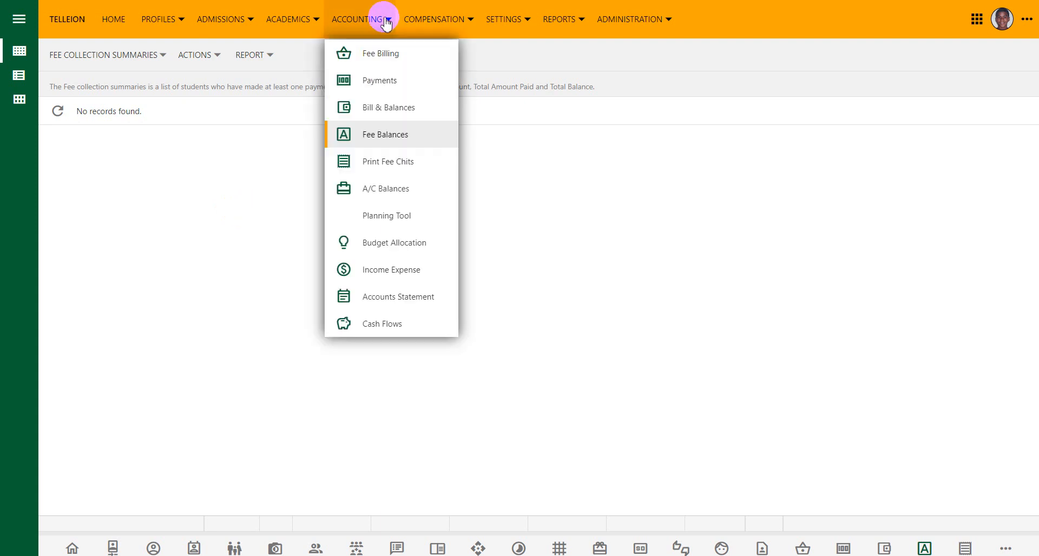
{"action": "left_click", "coordinate": [380, 59]}
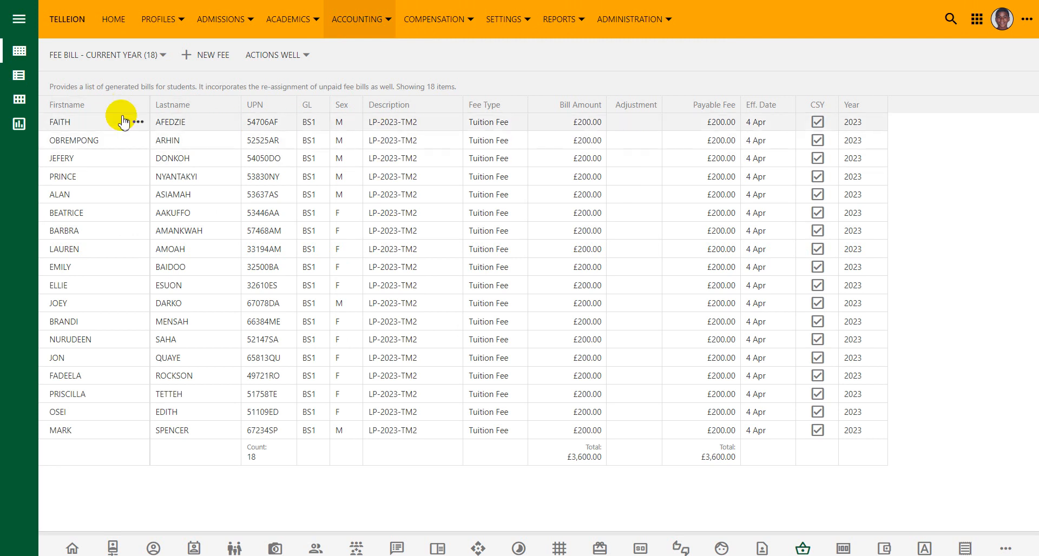
Start a new payment on the first student's fee bill with Amount Paid £120 and Trans Date 10/04/2023
{"action": "left_click", "coordinate": [383, 126]}
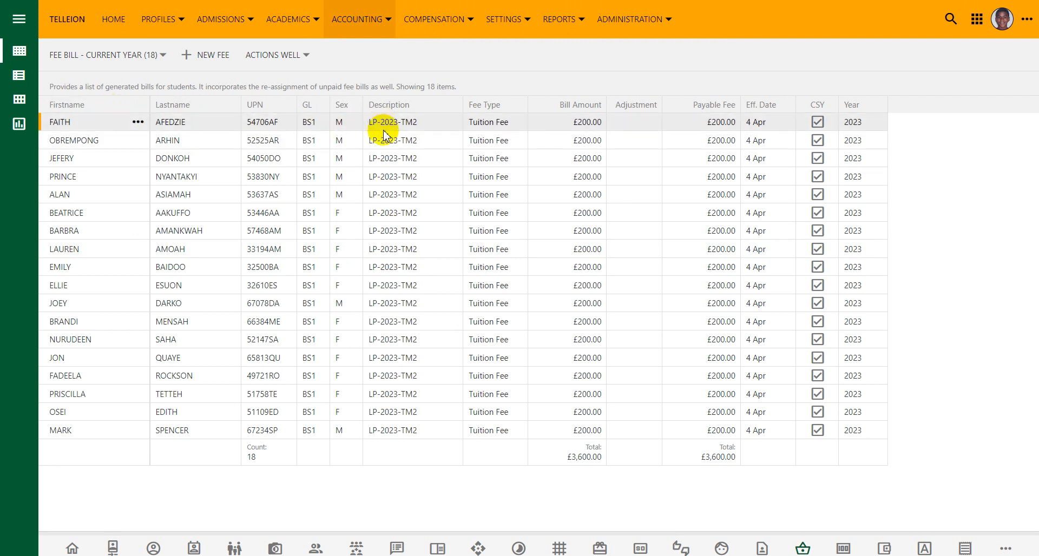
{"action": "left_click", "coordinate": [197, 273]}
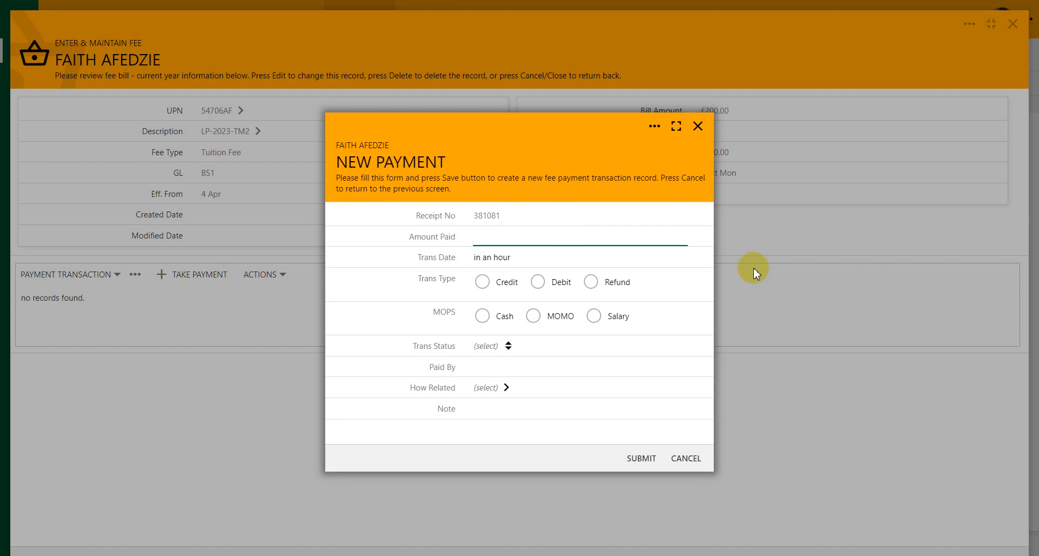
{"action": "type", "text": "120"}
{"action": "key", "text": "Tab"}
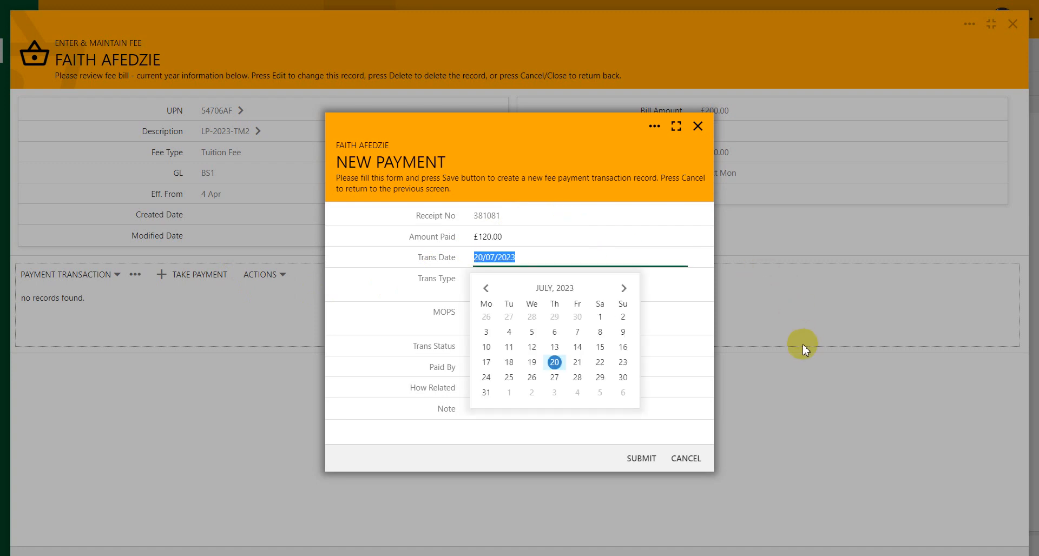
{"action": "left_click", "coordinate": [544, 289]}
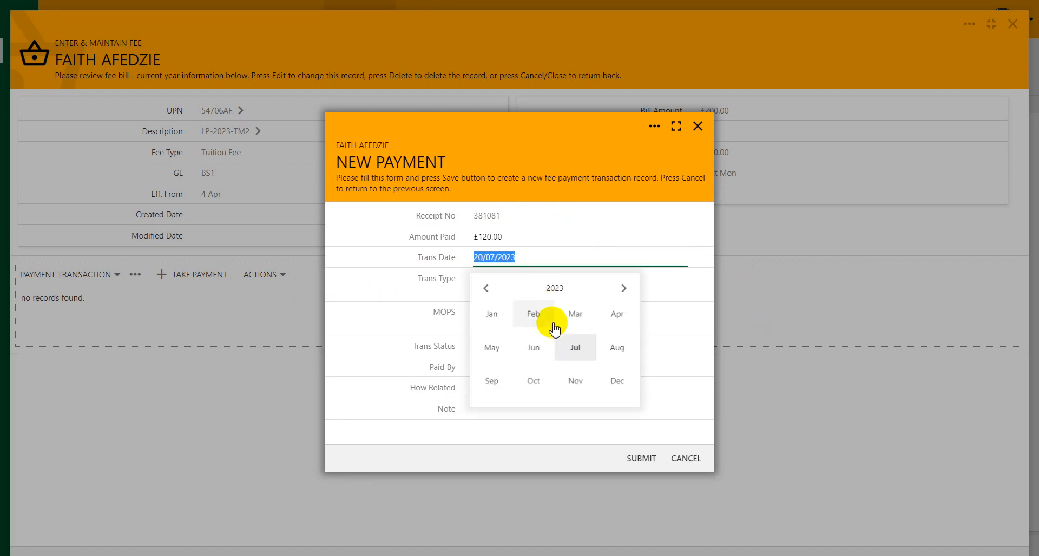
{"action": "left_click", "coordinate": [617, 317]}
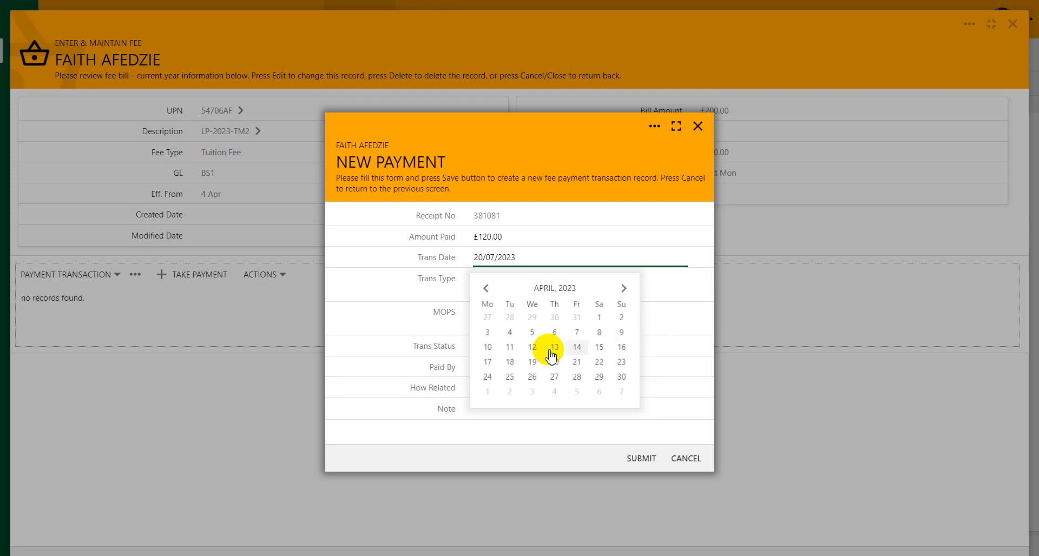
{"action": "left_click", "coordinate": [486, 346]}
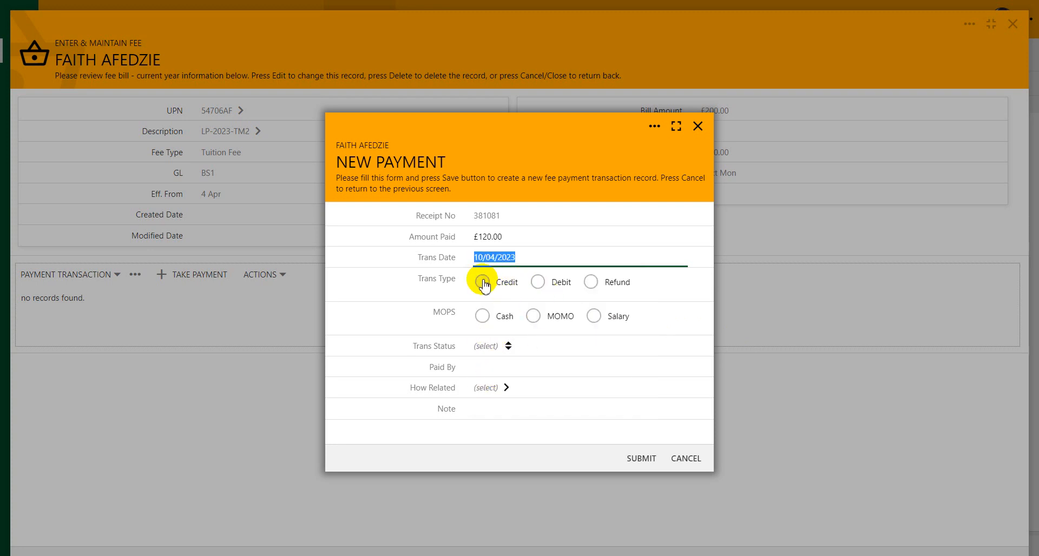
Set the payment's Trans Type to Credit, MOPS to Cash and Trans Status to Completed
{"action": "left_click", "coordinate": [509, 287]}
{"action": "left_click", "coordinate": [482, 316]}
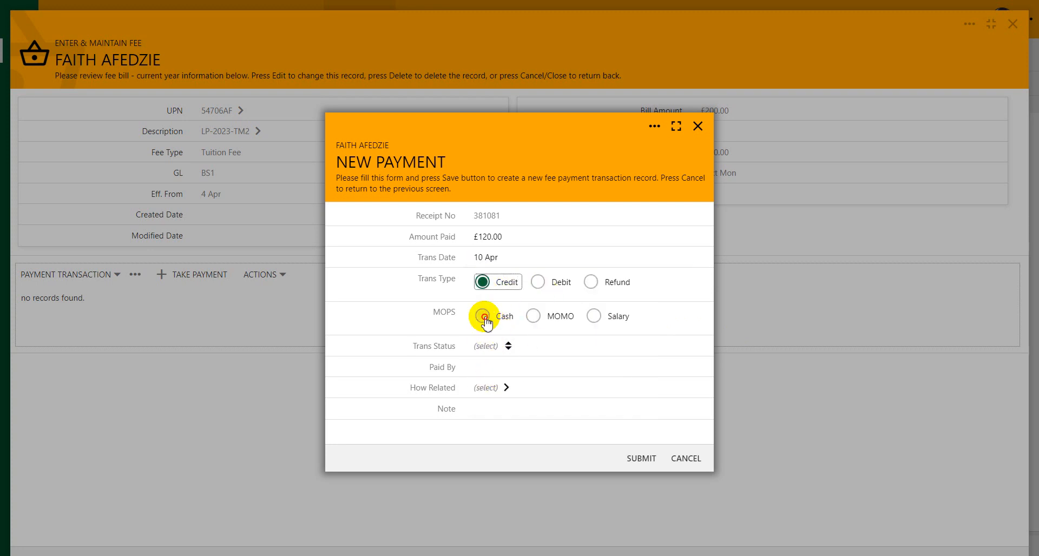
{"action": "left_click", "coordinate": [505, 348]}
{"action": "left_click", "coordinate": [496, 381]}
Enter the payer's full name with How Related set to Father, and submit both the payment and the student's fee bill record
{"action": "left_click", "coordinate": [497, 366]}
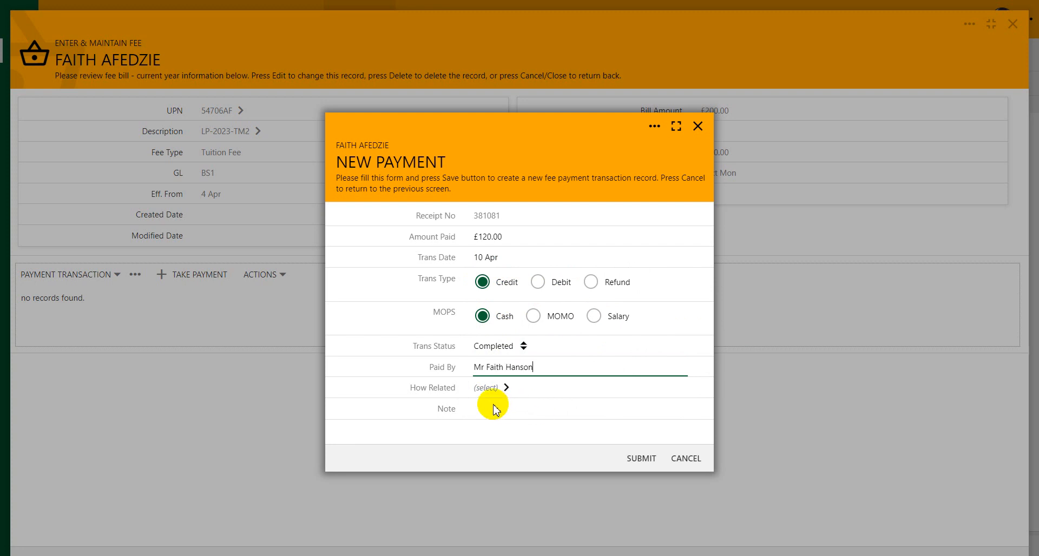
{"action": "left_click", "coordinate": [491, 387]}
{"action": "type", "text": "father"}
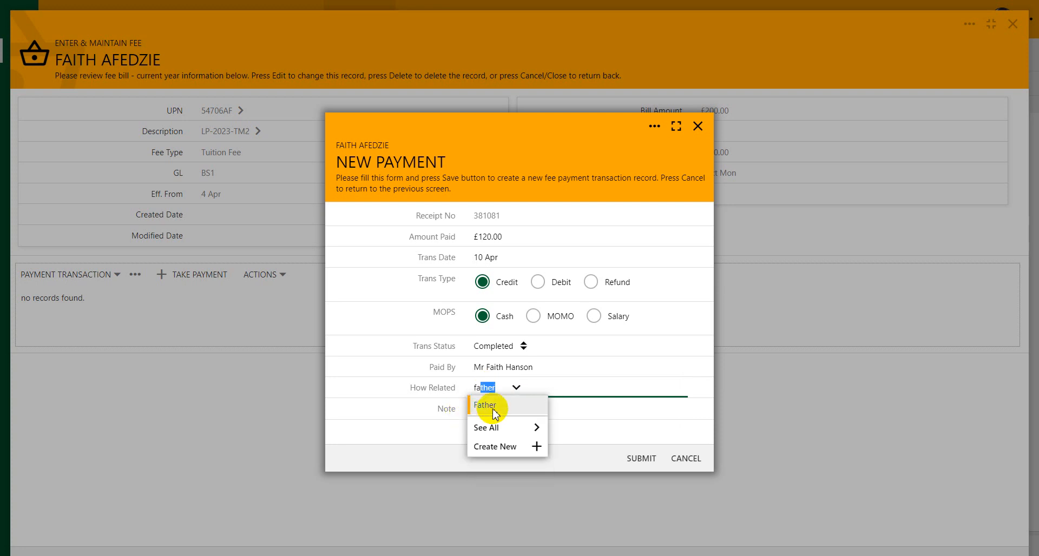
{"action": "left_click", "coordinate": [486, 407]}
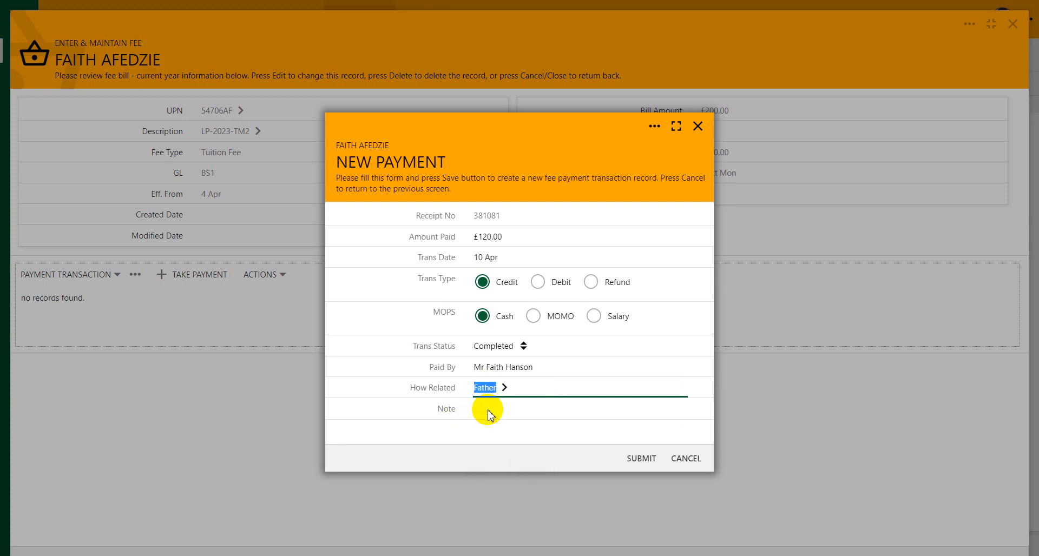
{"action": "left_click", "coordinate": [489, 413]}
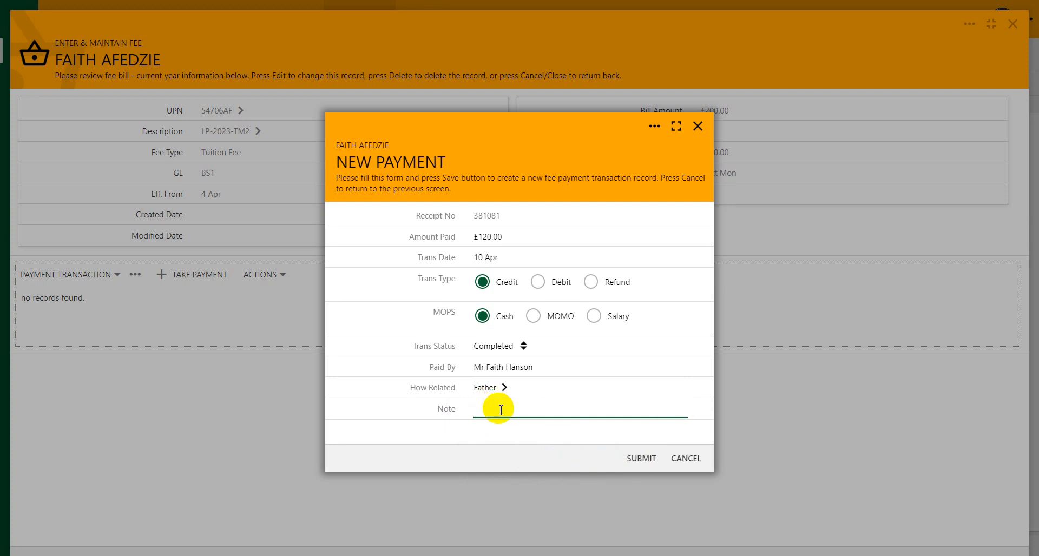
{"action": "left_click", "coordinate": [634, 457]}
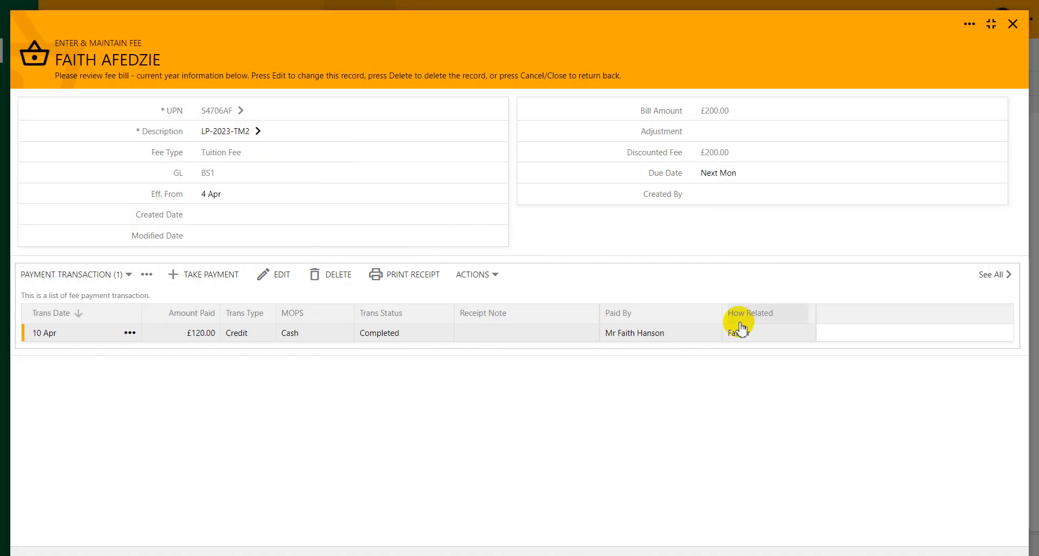
{"action": "left_click", "coordinate": [968, 25]}
{"action": "left_click", "coordinate": [880, 120]}
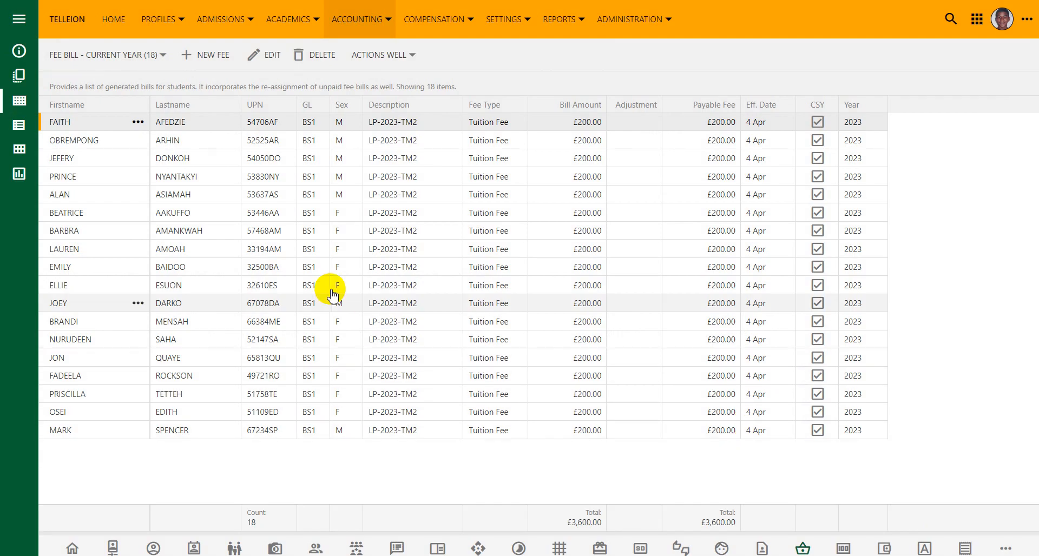
Check the new payment in the itemised Payments list and examine the student's balance in Bill & Balances
{"action": "left_click", "coordinate": [382, 20]}
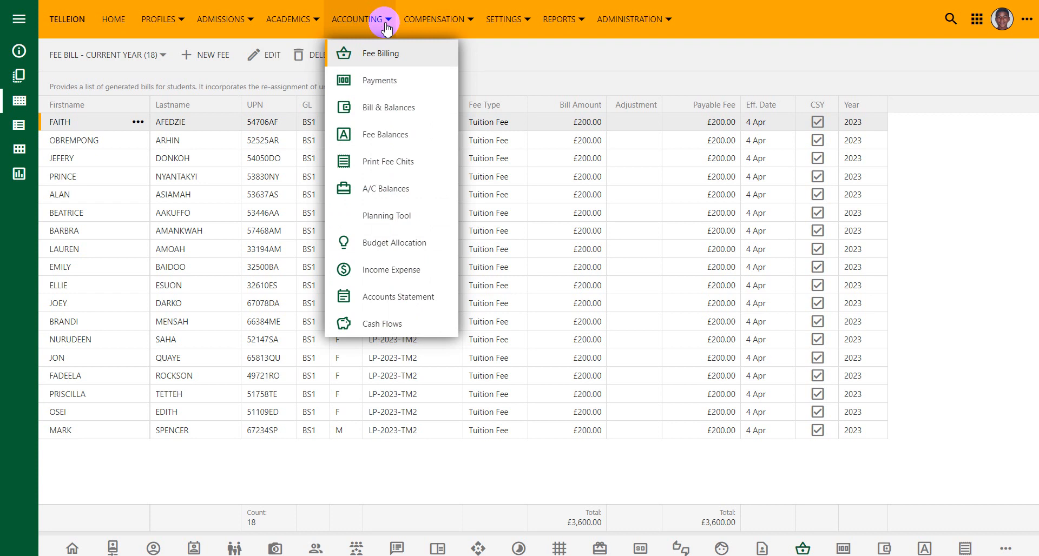
{"action": "left_click", "coordinate": [380, 81]}
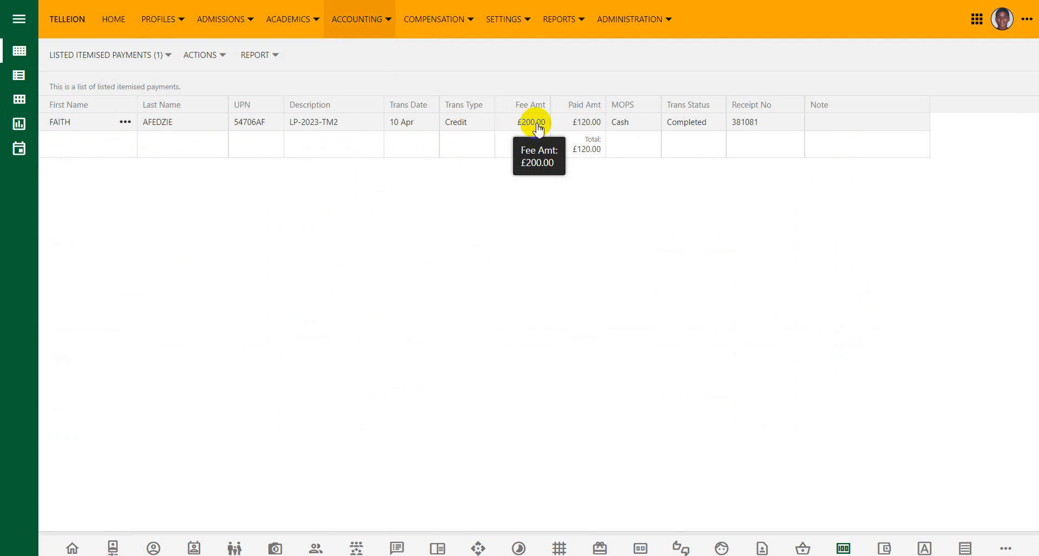
{"action": "left_click", "coordinate": [360, 24]}
{"action": "left_click", "coordinate": [389, 108]}
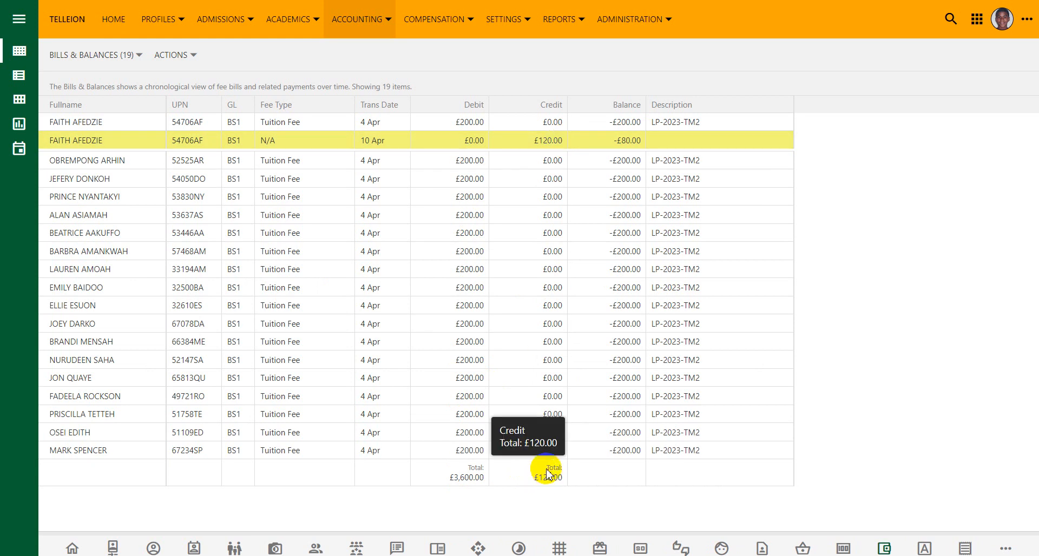
Start a new payment on the second student's bill in Fee Billing with Amount Paid £200 and Trans Date 12 April 2023
{"action": "left_click", "coordinate": [382, 17]}
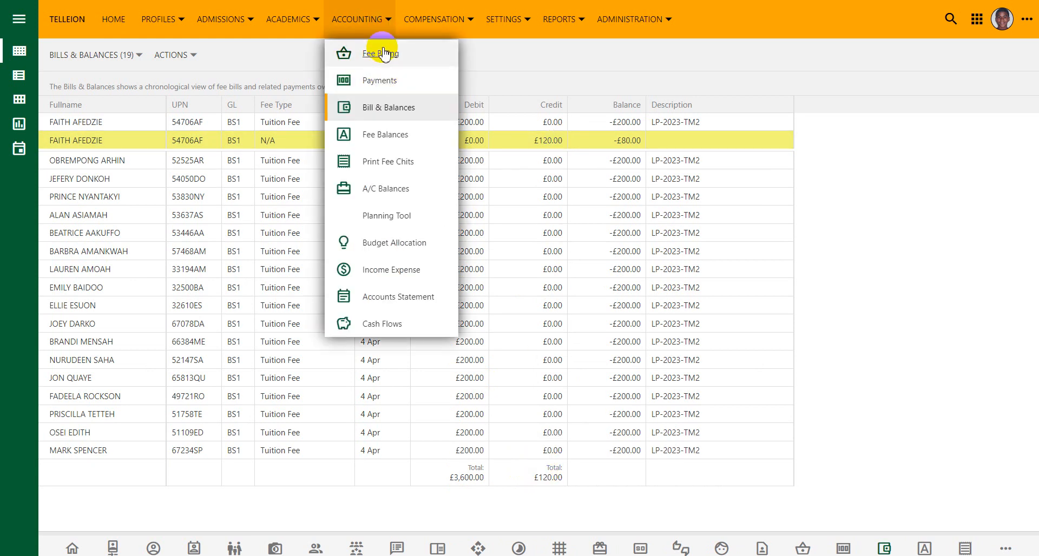
{"action": "left_click", "coordinate": [382, 53]}
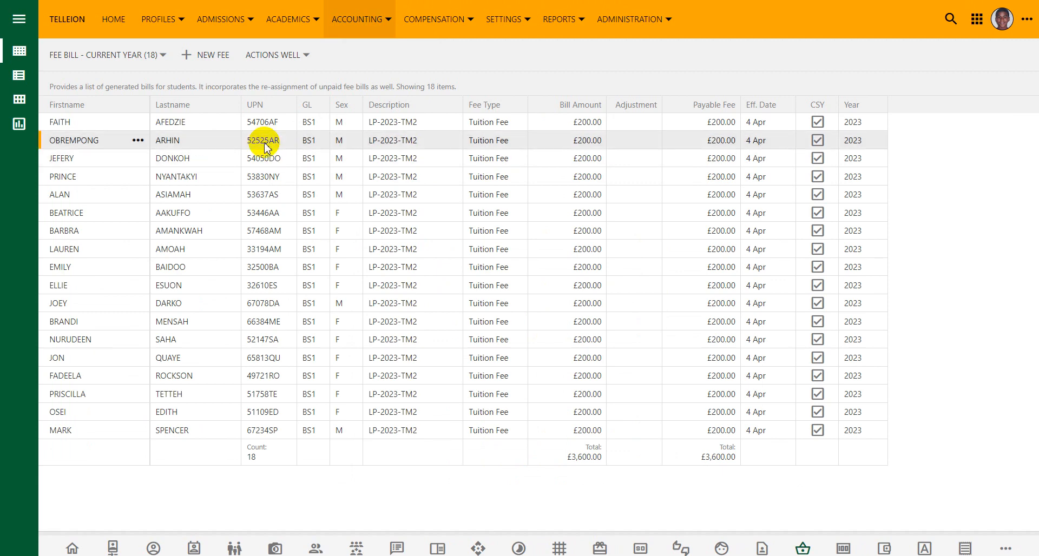
{"action": "left_click", "coordinate": [265, 142]}
{"action": "left_click", "coordinate": [199, 274]}
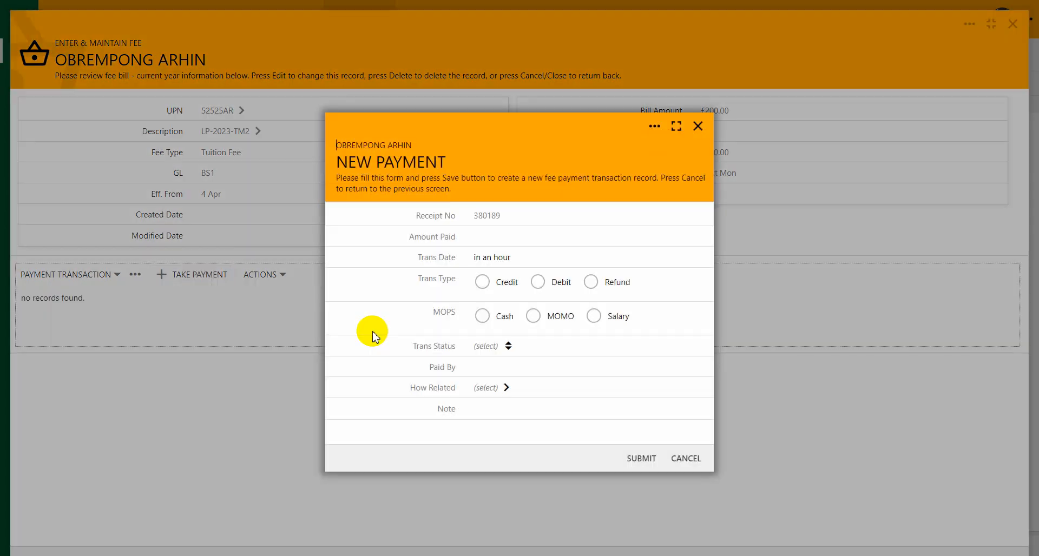
{"action": "type", "text": "20"}
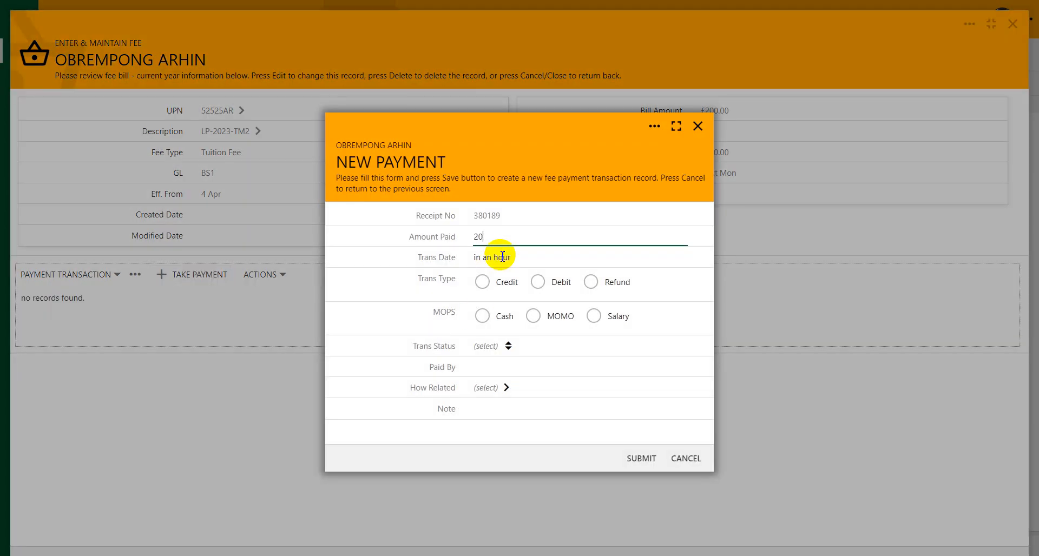
{"action": "type", "text": "0"}
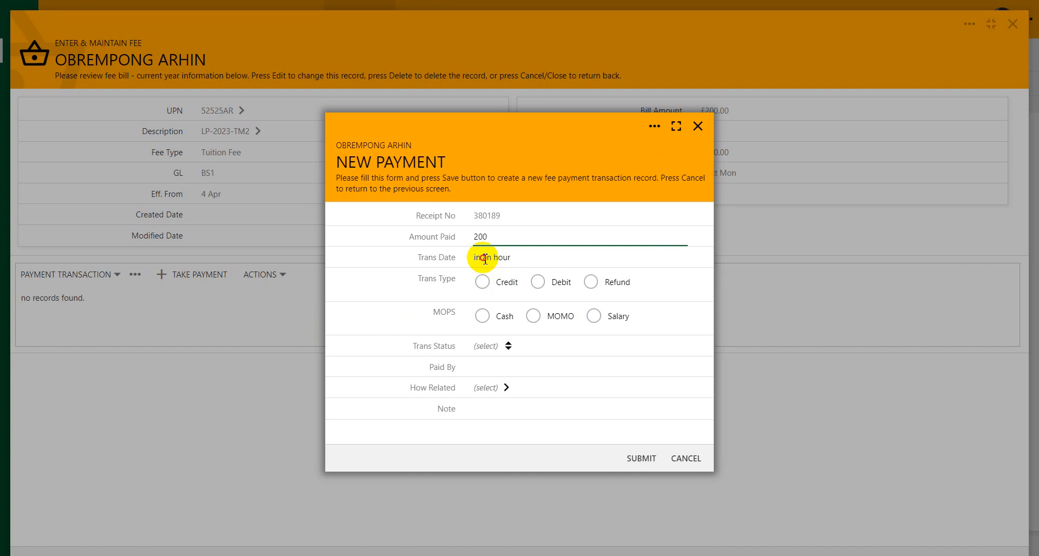
{"action": "left_click", "coordinate": [485, 258]}
{"action": "left_click", "coordinate": [561, 287]}
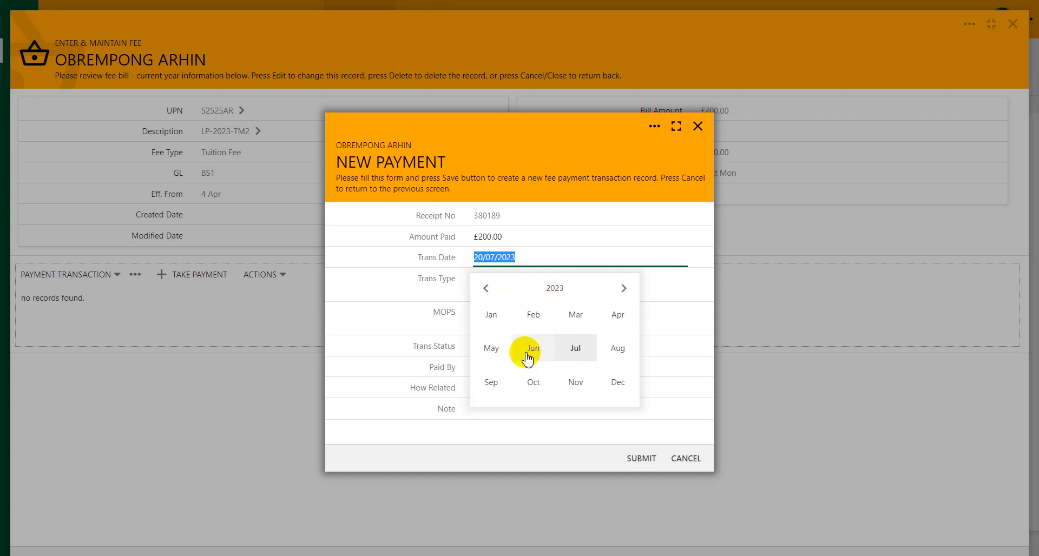
{"action": "left_click", "coordinate": [617, 315]}
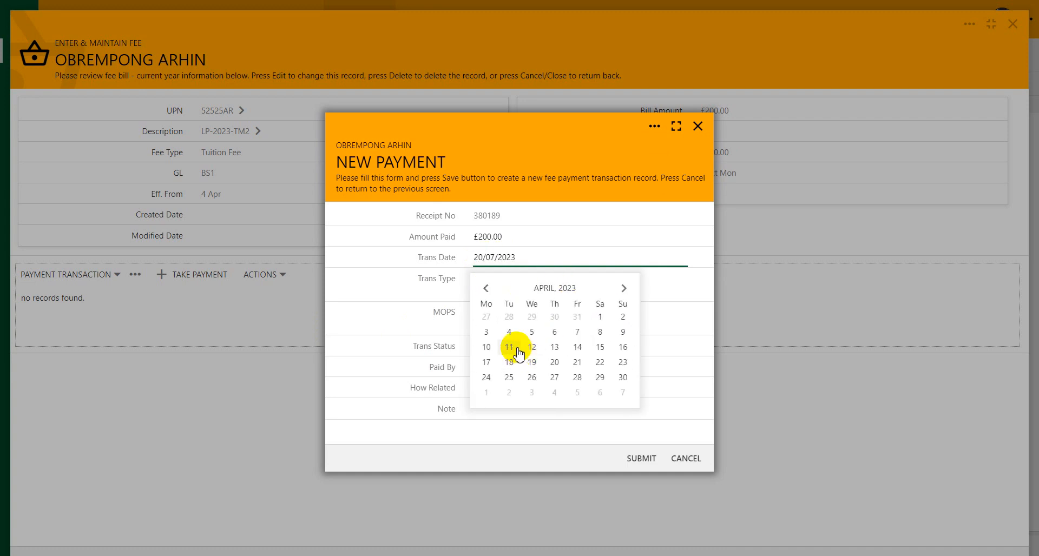
{"action": "left_click", "coordinate": [528, 348]}
Mark the second student's payment as a Credit transaction paid in Cash with the status Completed
{"action": "left_click", "coordinate": [482, 281]}
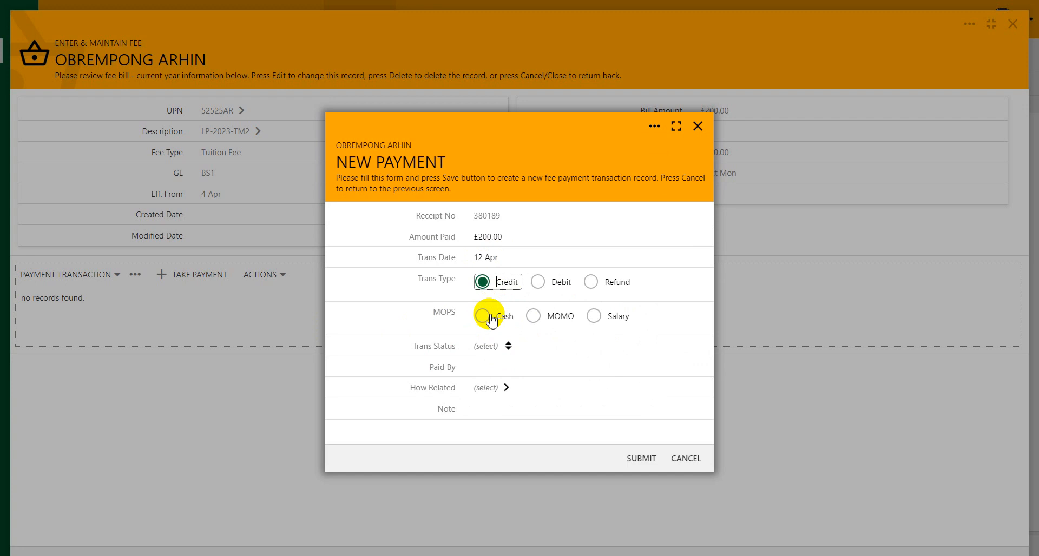
{"action": "left_click", "coordinate": [483, 317]}
{"action": "left_click", "coordinate": [506, 346]}
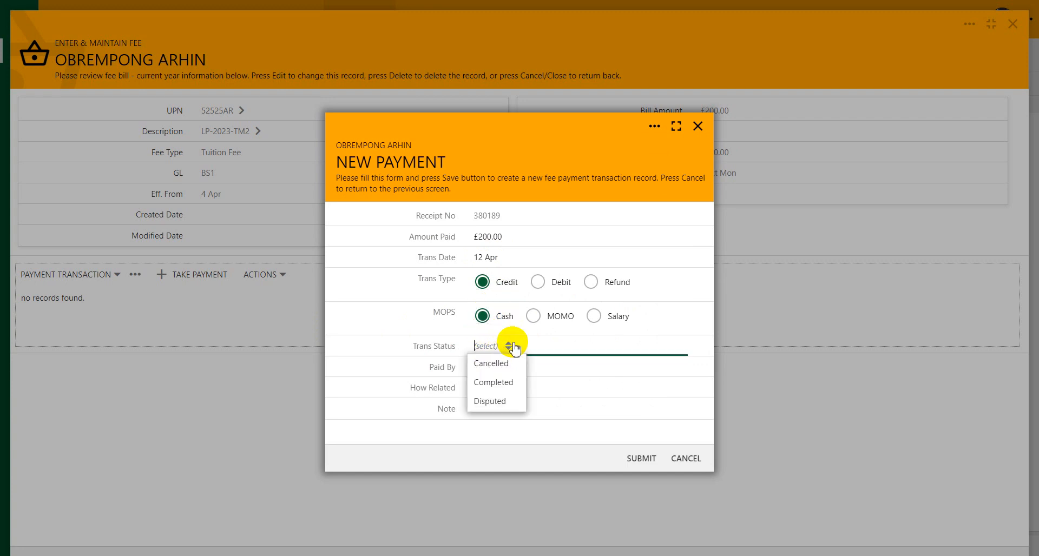
{"action": "left_click", "coordinate": [490, 380]}
Fill in the payer's name, relation Father and note "First fee installment", and submit the payment and the fee bill record
{"action": "left_click", "coordinate": [488, 369]}
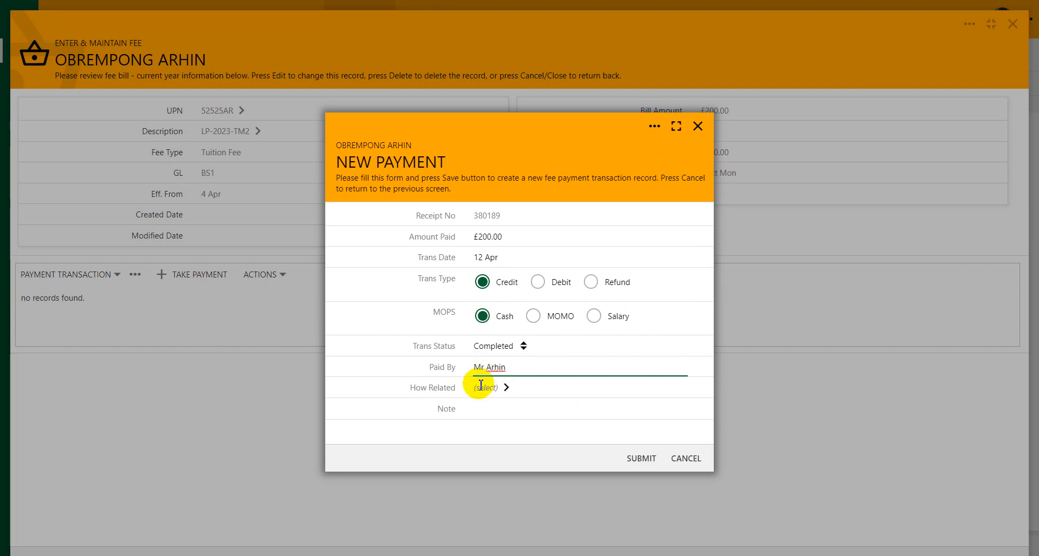
{"action": "left_click", "coordinate": [485, 388]}
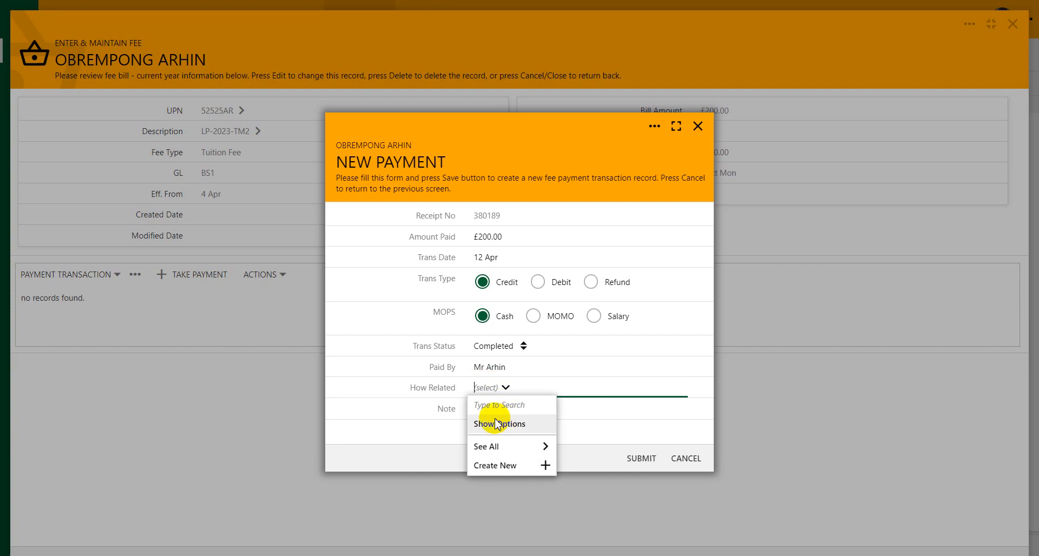
{"action": "type", "text": "father"}
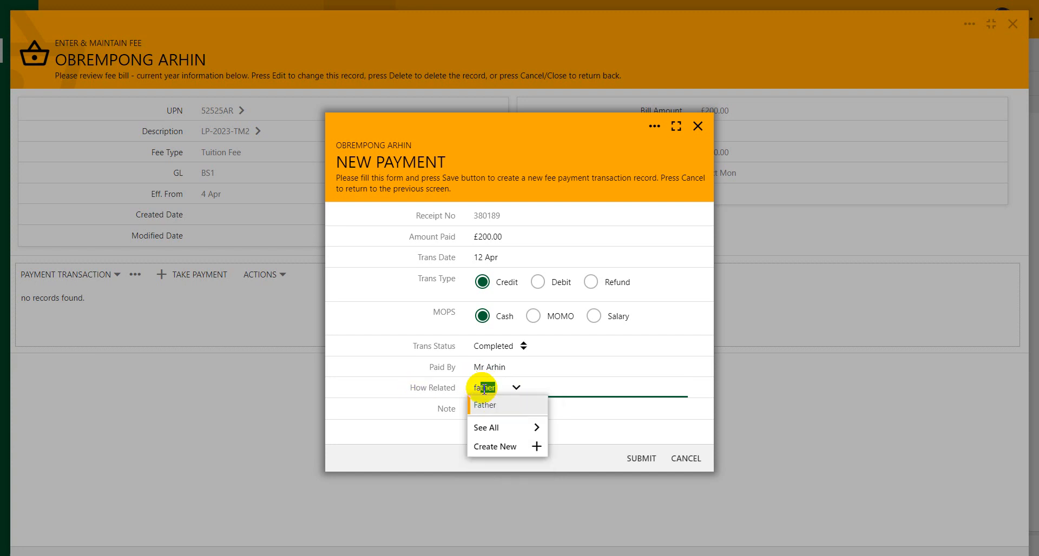
{"action": "left_click", "coordinate": [485, 409]}
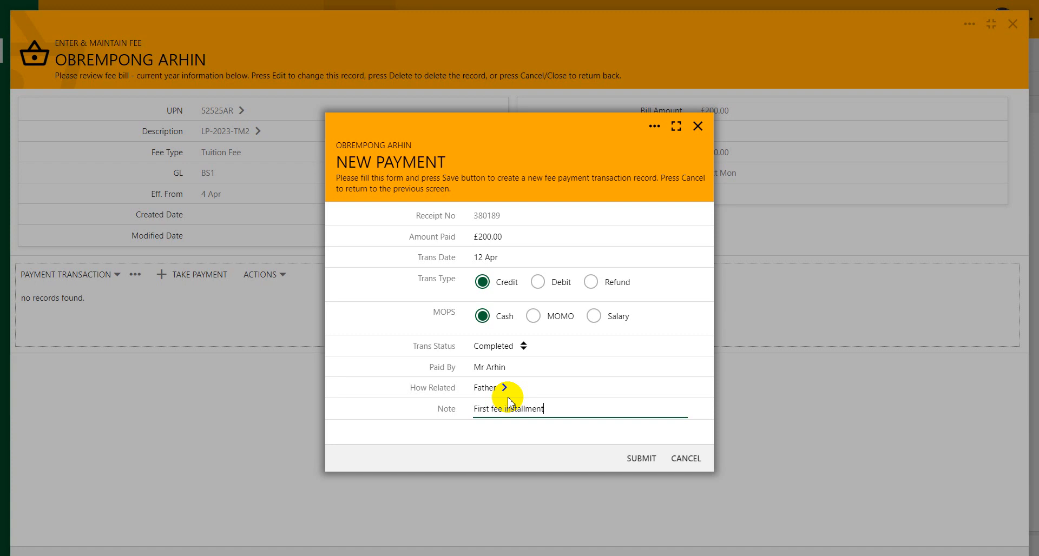
{"action": "left_click", "coordinate": [640, 458]}
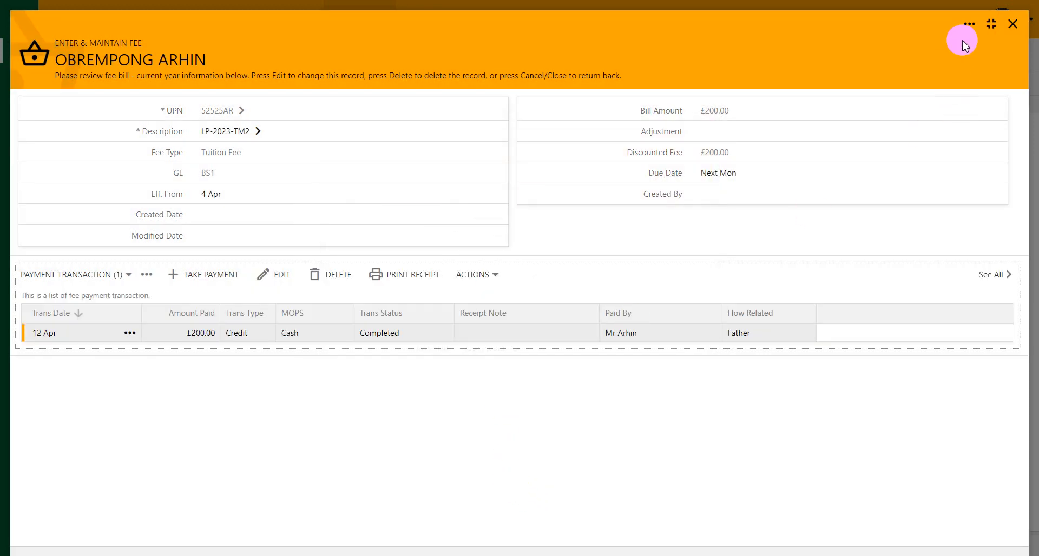
{"action": "left_click", "coordinate": [969, 24]}
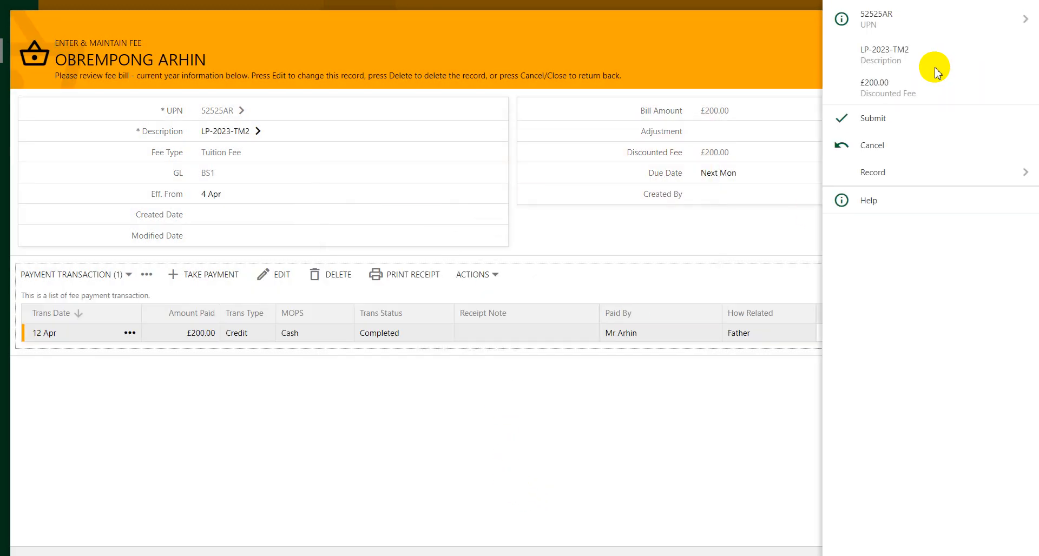
{"action": "left_click", "coordinate": [872, 119]}
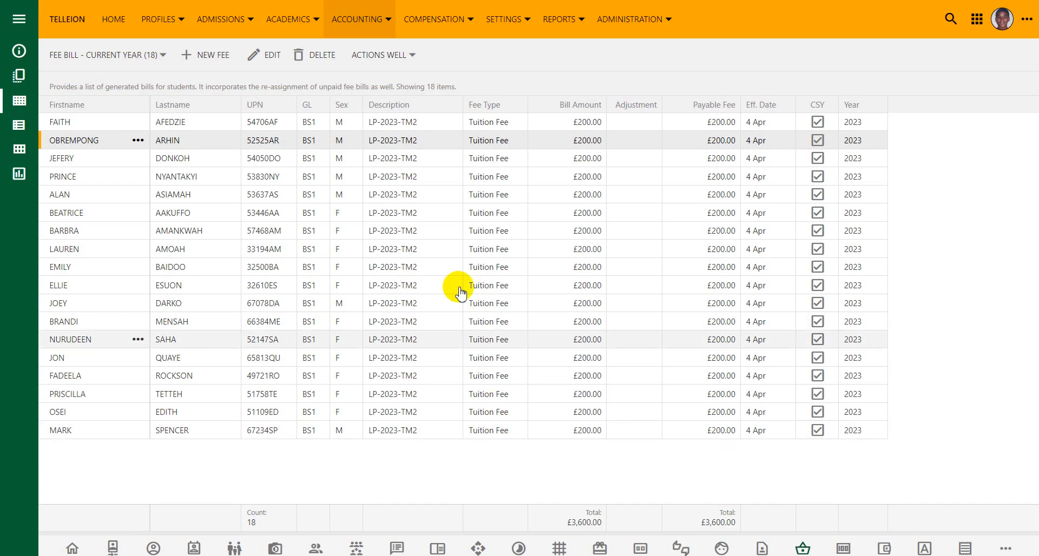
Review both students' entries in the itemised Payments list and their debits, credits and balances in Bill & Balances
{"action": "left_click", "coordinate": [358, 30]}
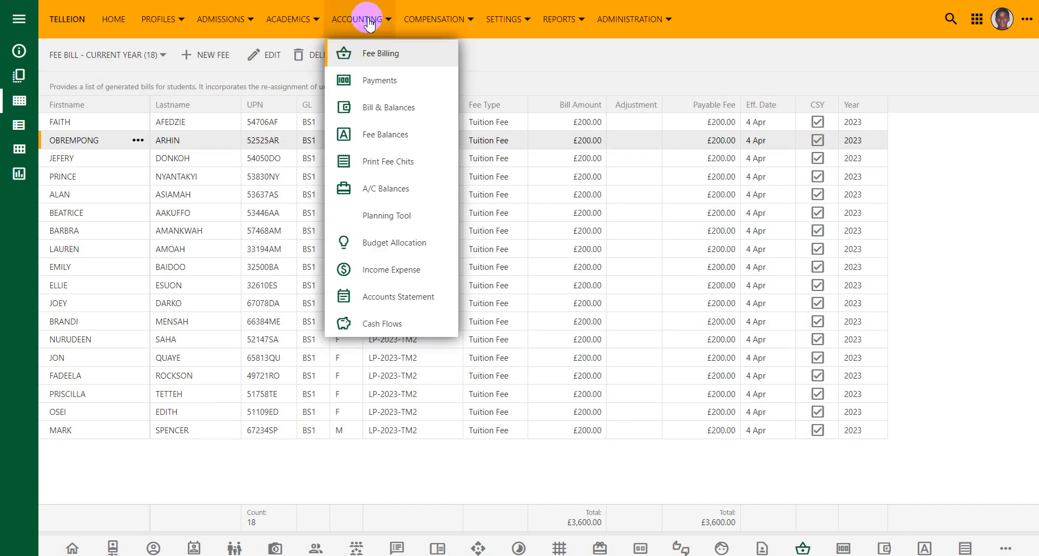
{"action": "left_click", "coordinate": [377, 84]}
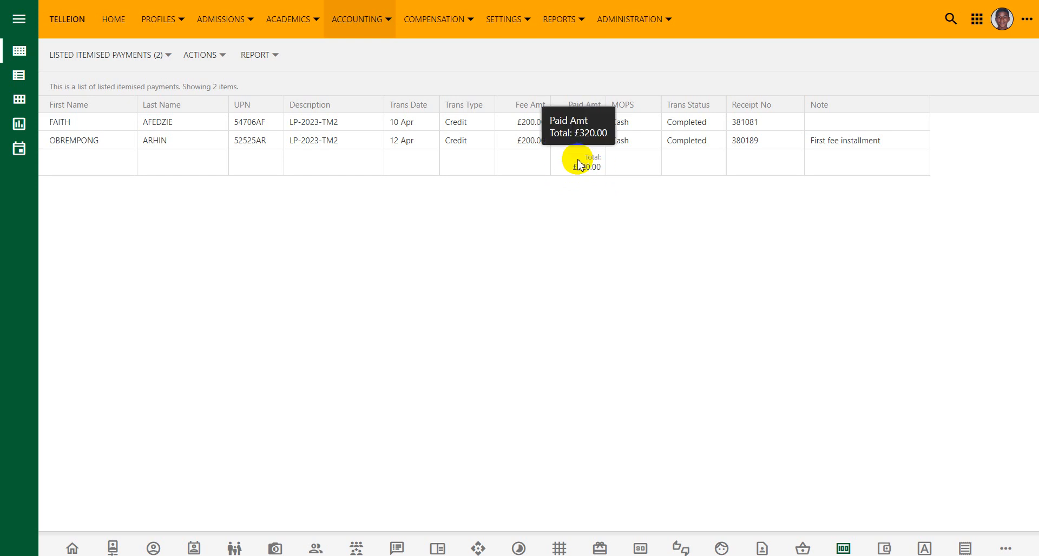
{"action": "left_click", "coordinate": [373, 19]}
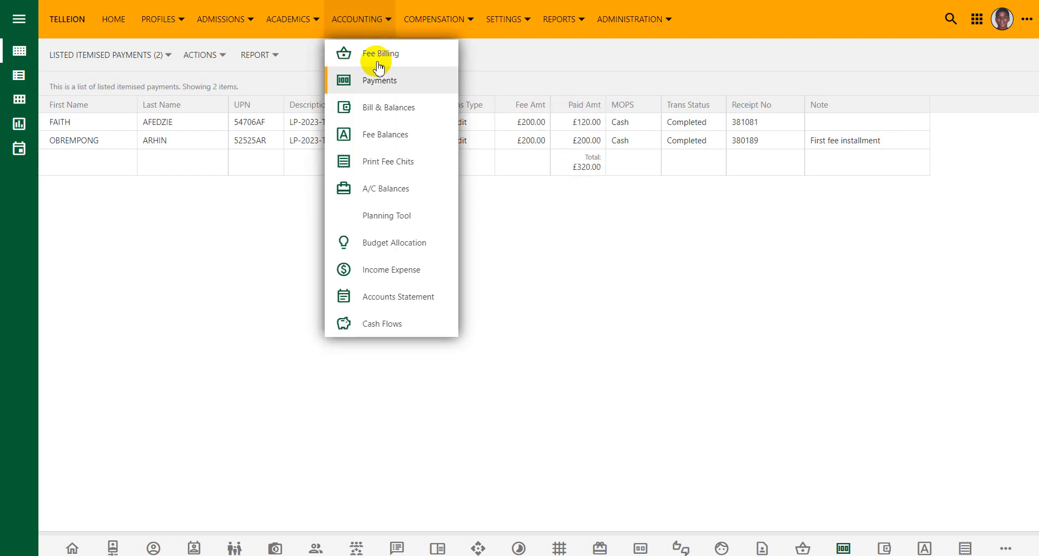
{"action": "left_click", "coordinate": [385, 111]}
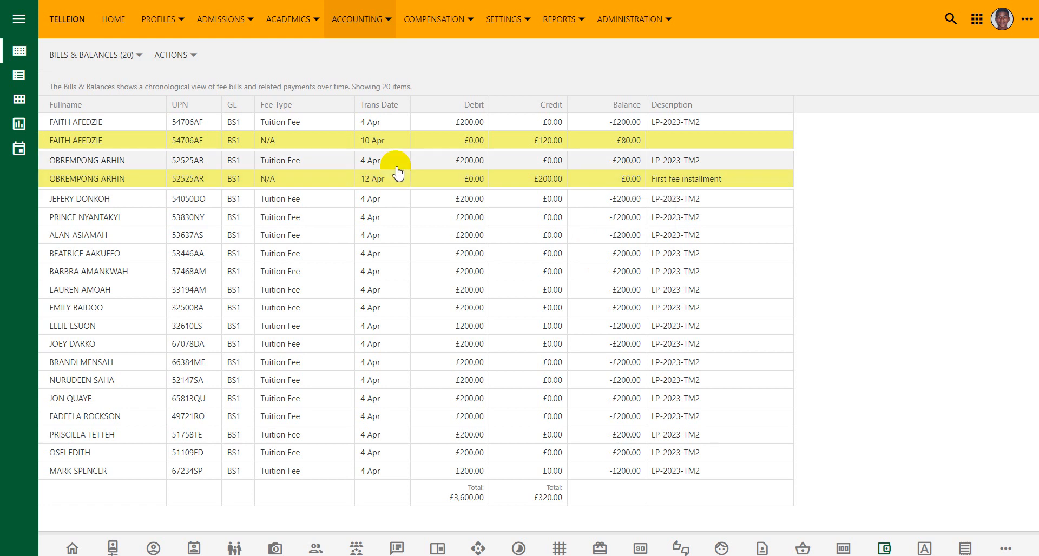
Examine the fee collection summaries in Fee Balances for billed amount, amount paid, balance and status of the paying students
{"action": "left_click", "coordinate": [378, 18]}
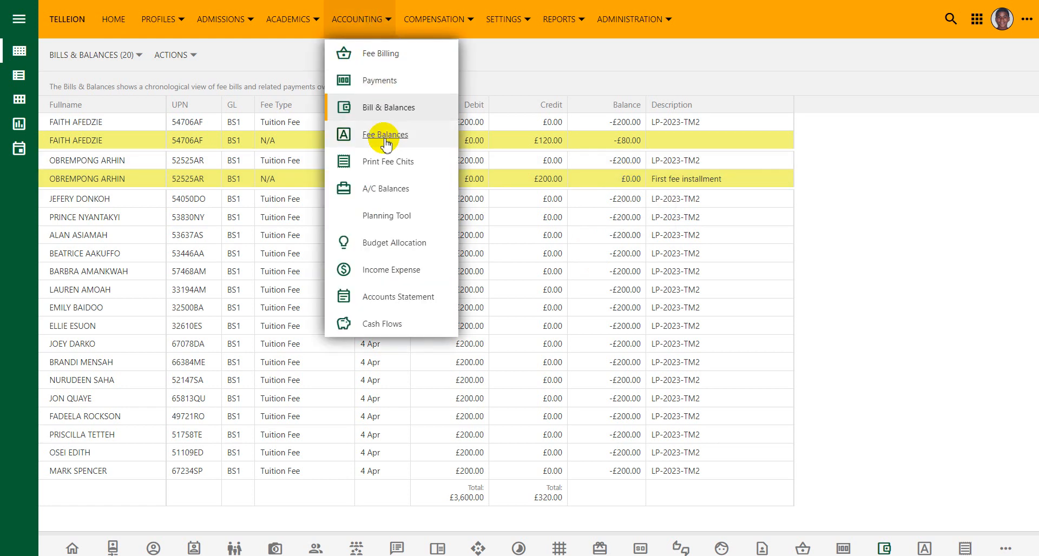
{"action": "left_click", "coordinate": [386, 135]}
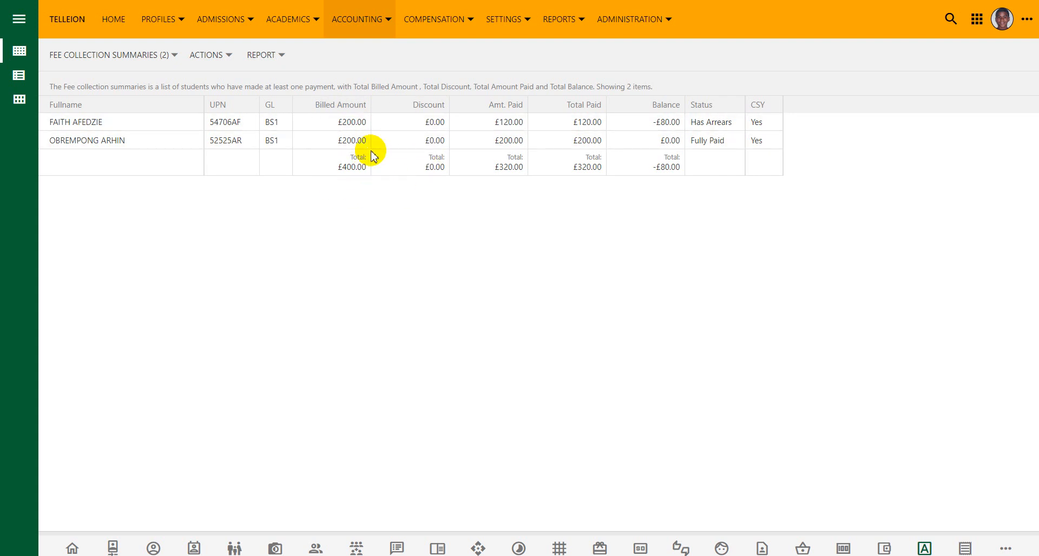
Examine every student's status in A/C Balances, including the totals for billed amount, total paid and balance
{"action": "left_click", "coordinate": [378, 16]}
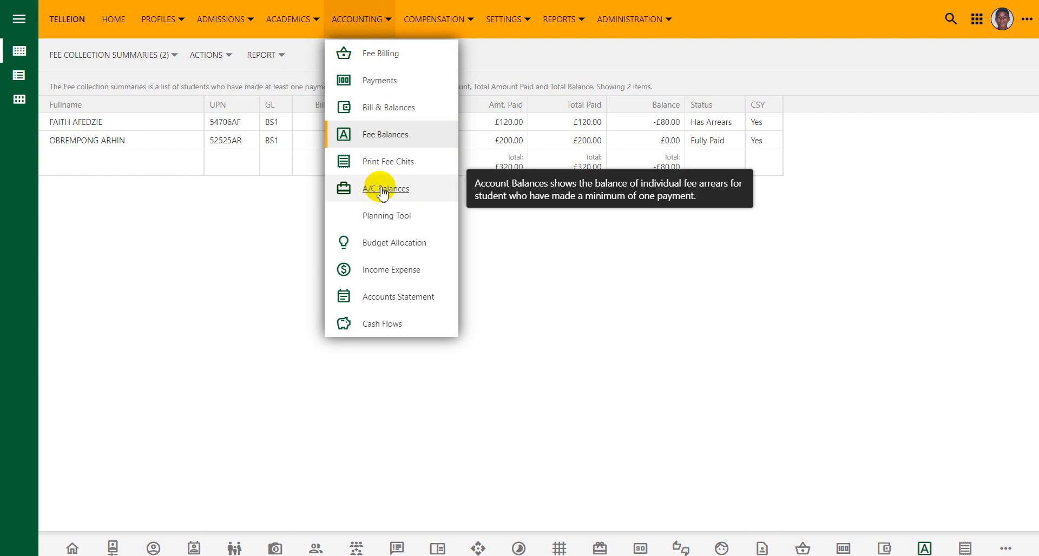
{"action": "left_click", "coordinate": [383, 189]}
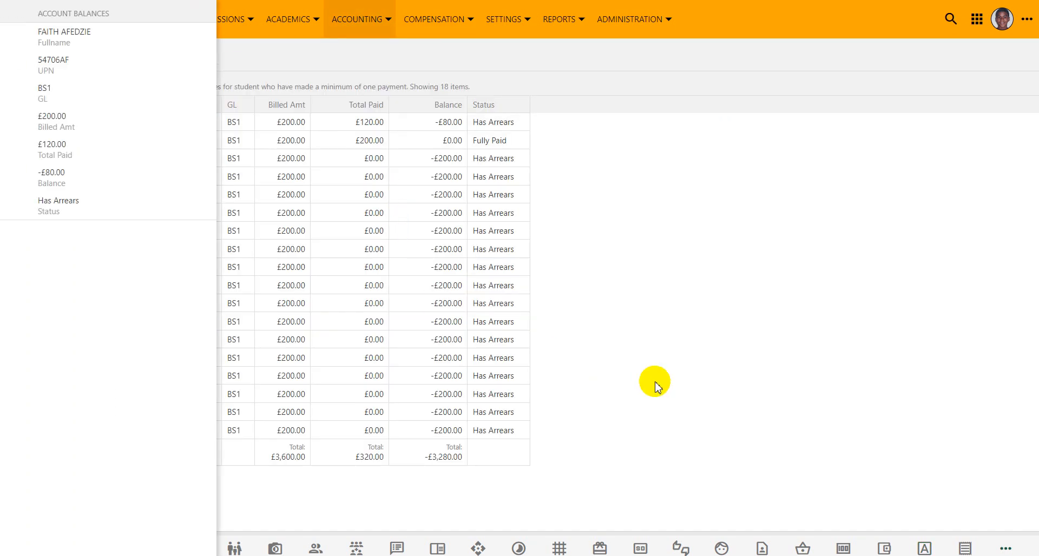
{"action": "left_click", "coordinate": [654, 384]}
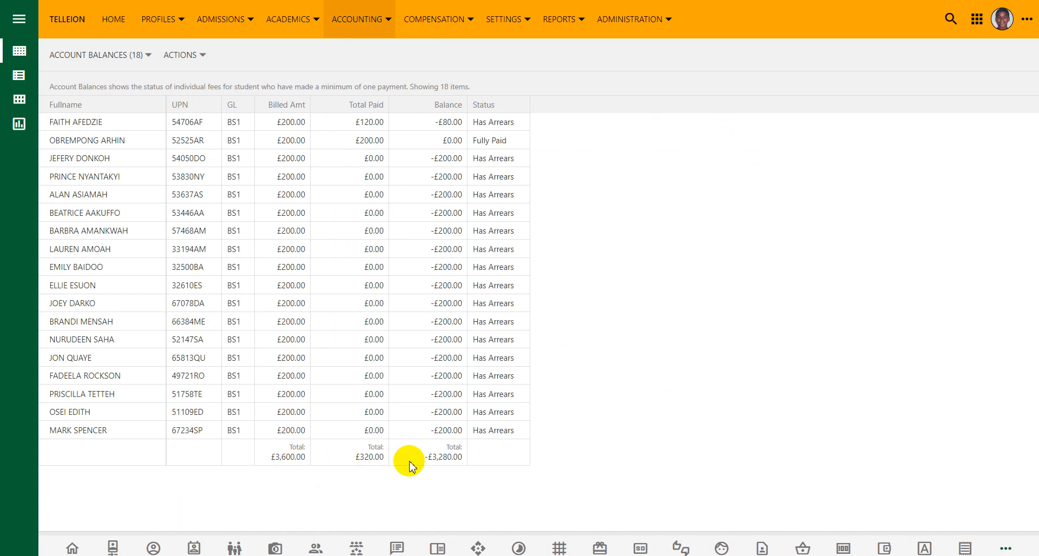
{"action": "mouse_move", "coordinate": [284, 461]}
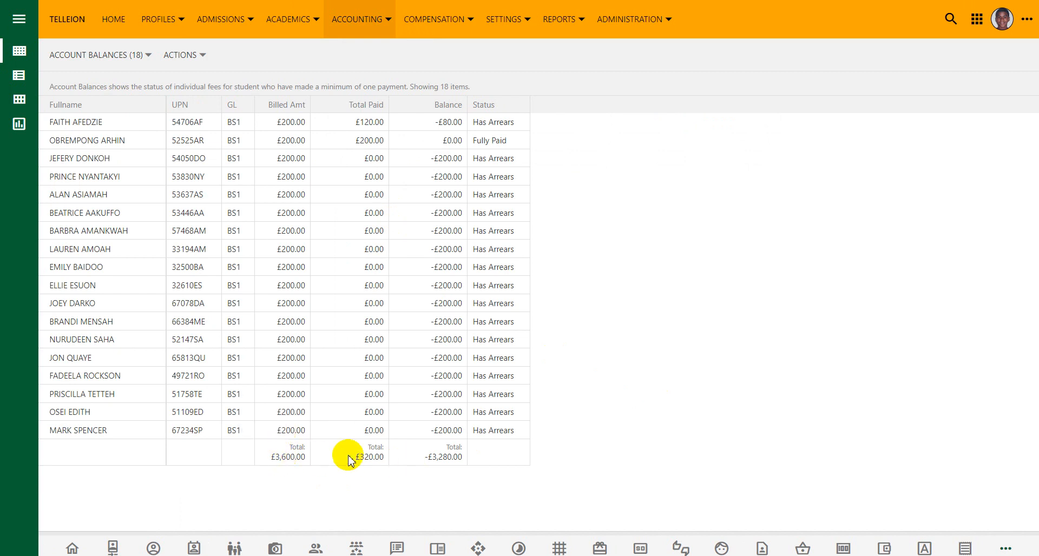
{"action": "mouse_move", "coordinate": [446, 460]}
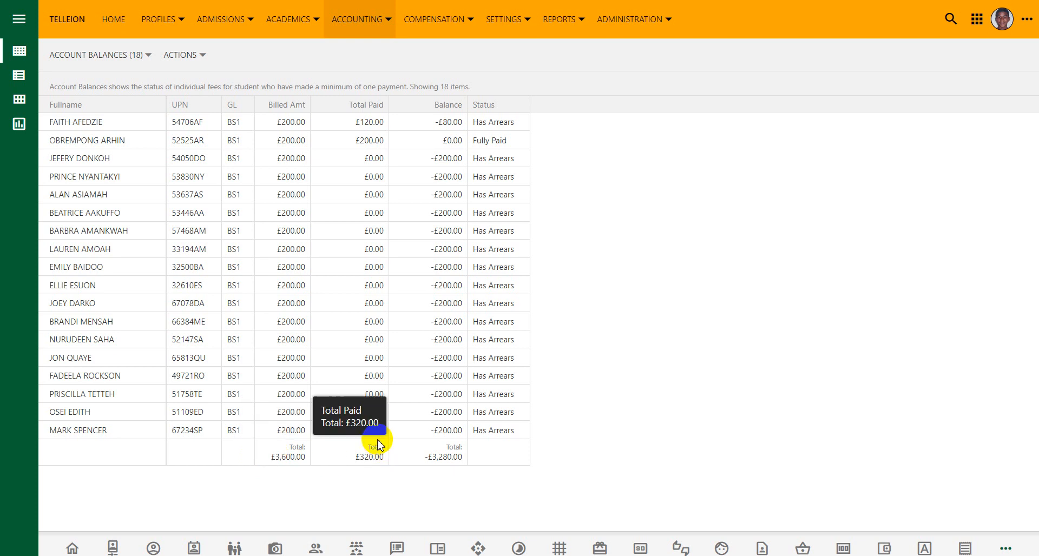
{"action": "mouse_move", "coordinate": [355, 453]}
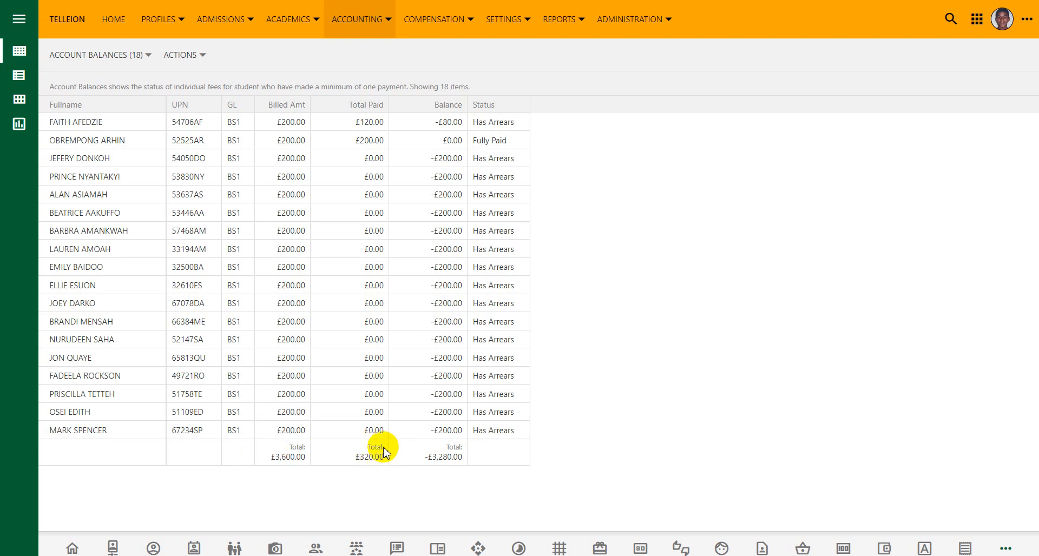